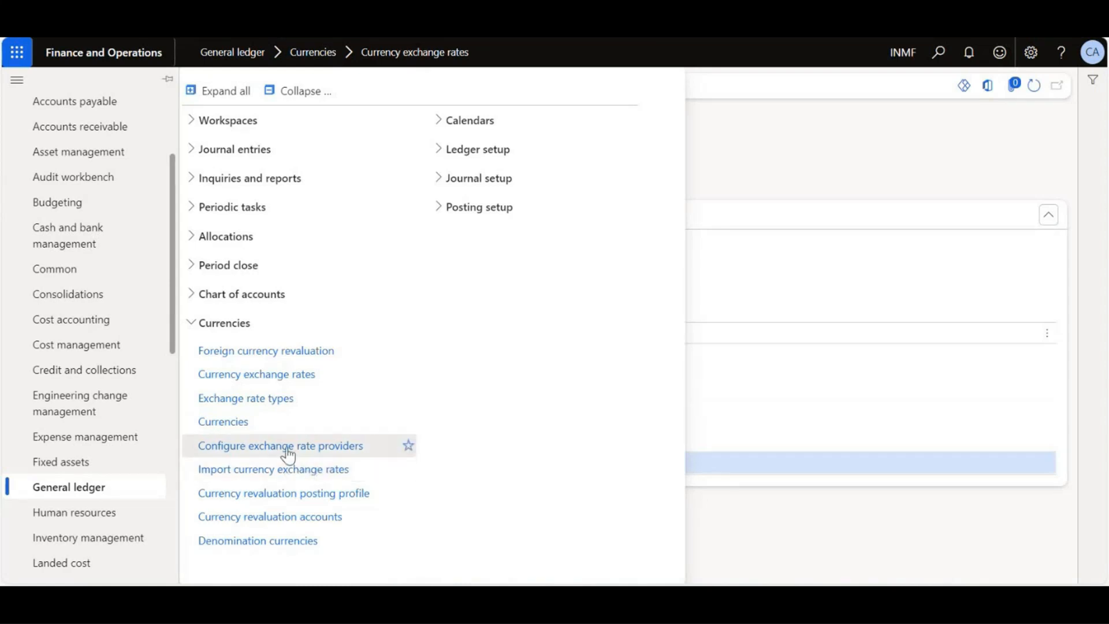
Open the exchange rate provider configuration and examine the service keys and URLs of the Central Bank of Europe
{"action": "left_click", "coordinate": [258, 456]}
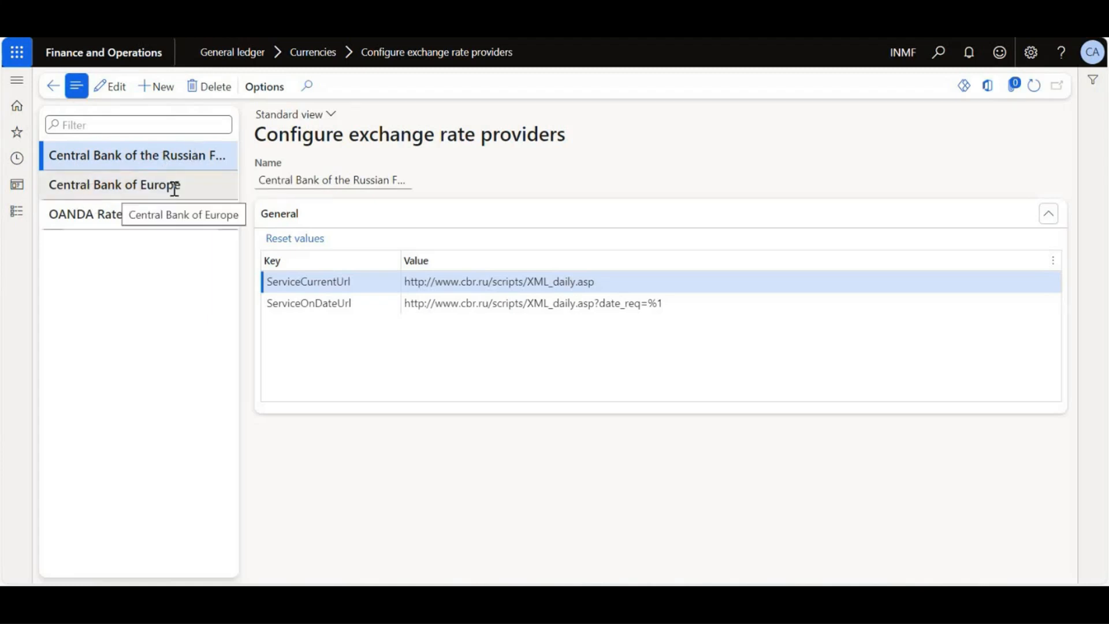
{"action": "left_click", "coordinate": [203, 184]}
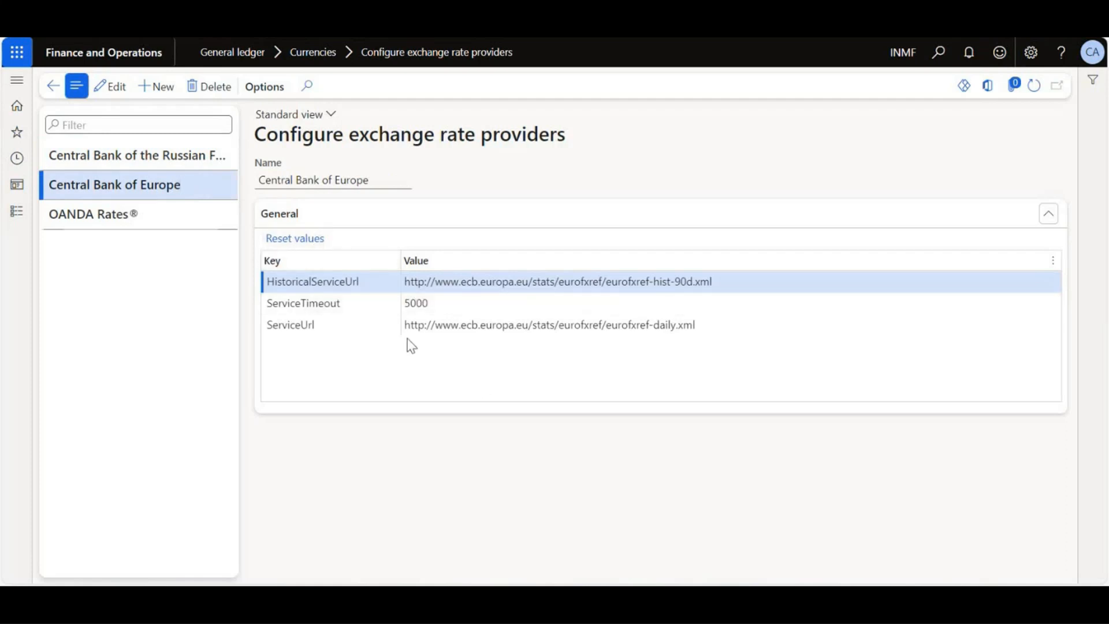
{"action": "left_click", "coordinate": [186, 211]}
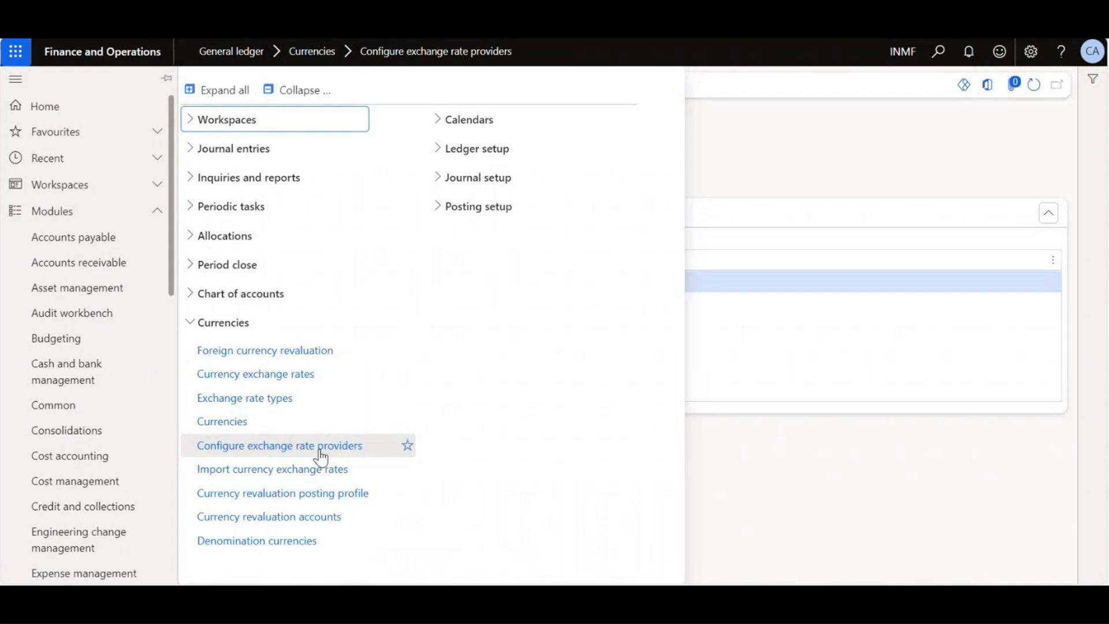
Reopen the provider configuration and compare the entries for the Central Bank of Europe, the Central Bank of the Russian Federation and OANDA Rates
{"action": "left_click", "coordinate": [333, 456]}
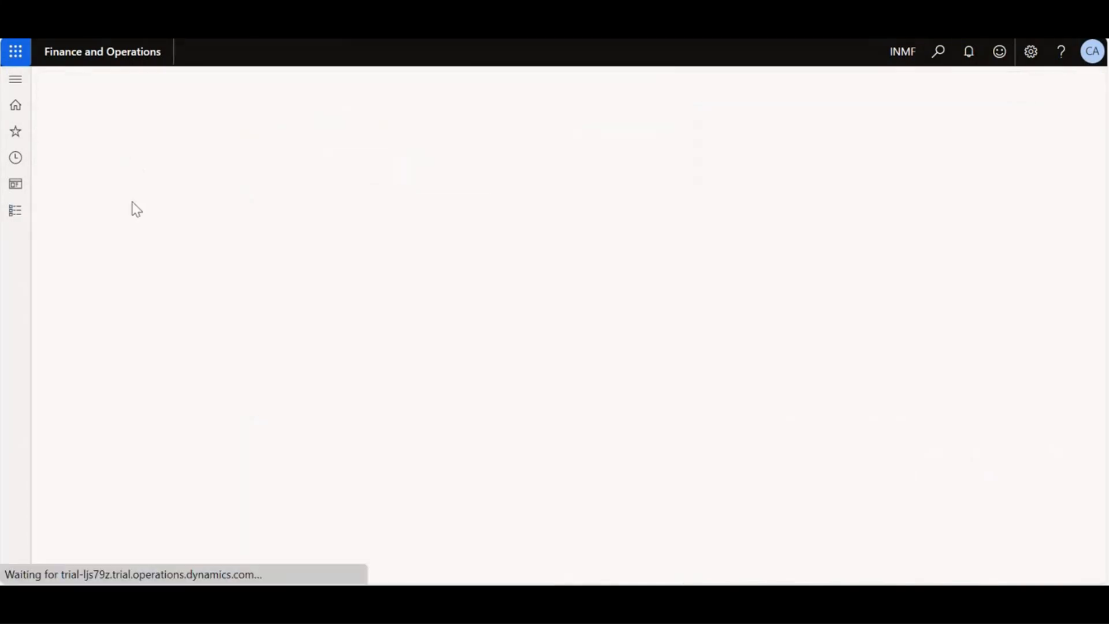
{"action": "left_click", "coordinate": [139, 185]}
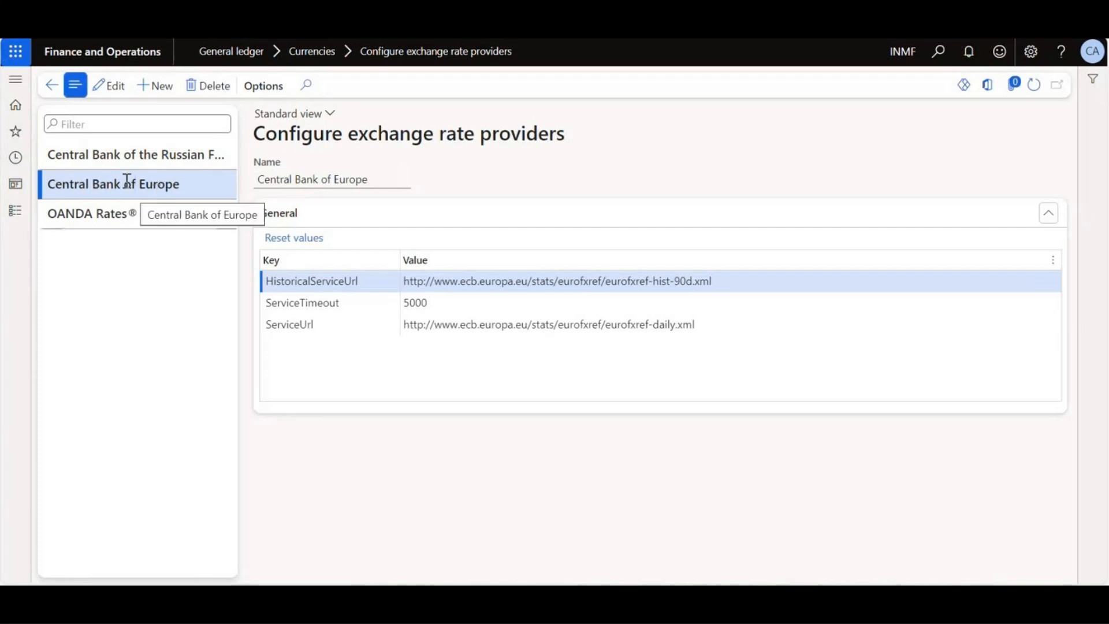
{"action": "left_click_drag", "start_coordinate": [48, 184], "coordinate": [182, 184]}
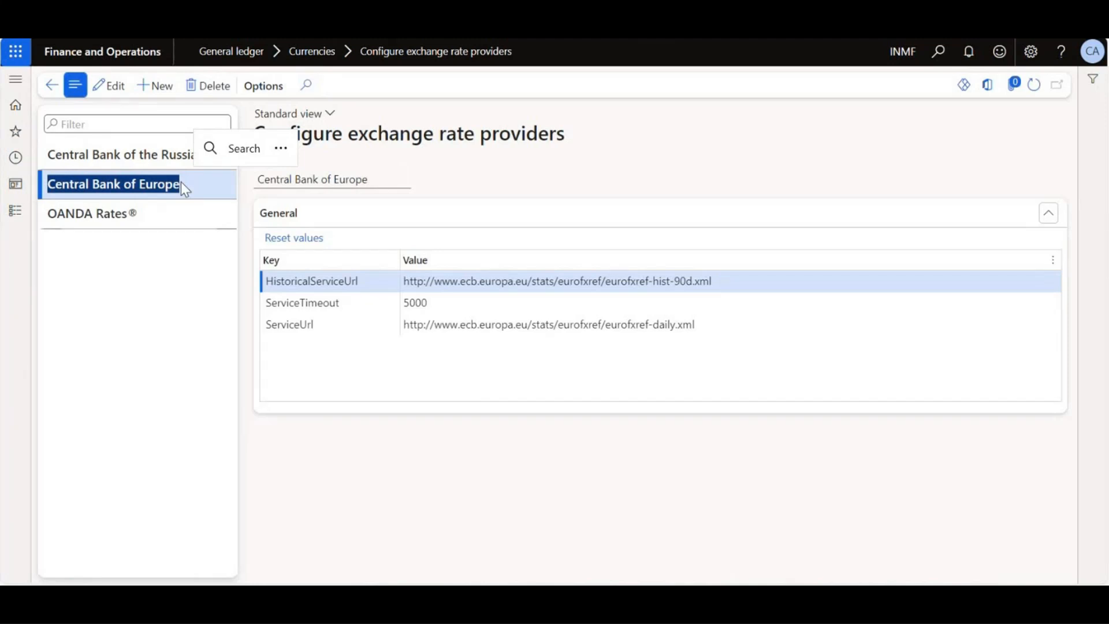
{"action": "left_click", "coordinate": [151, 153]}
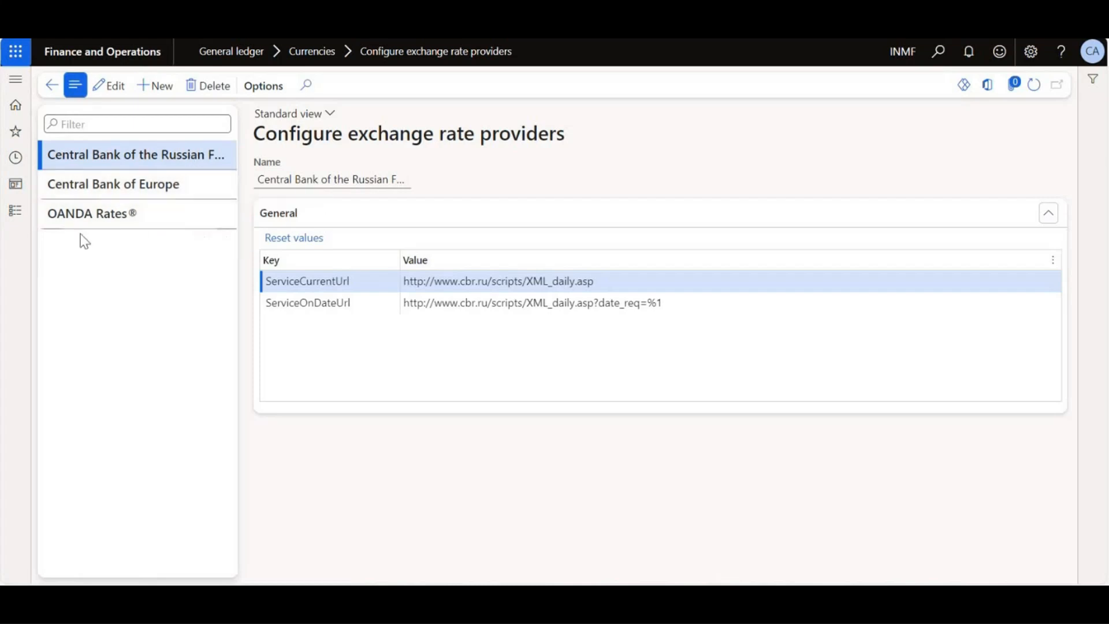
{"action": "left_click", "coordinate": [144, 214]}
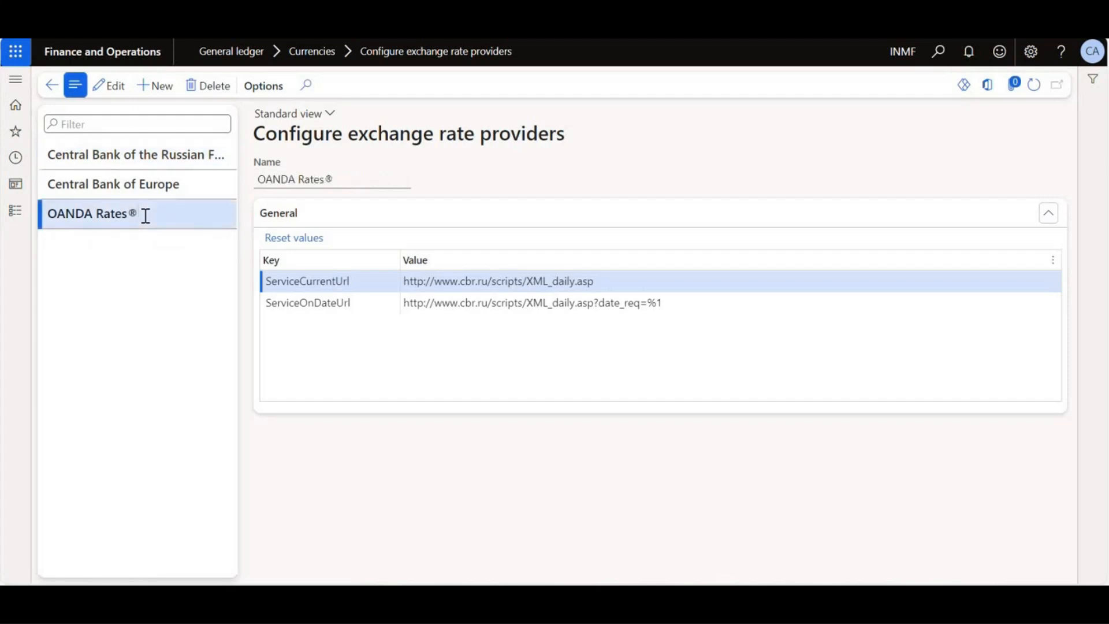
{"action": "left_click", "coordinate": [66, 159]}
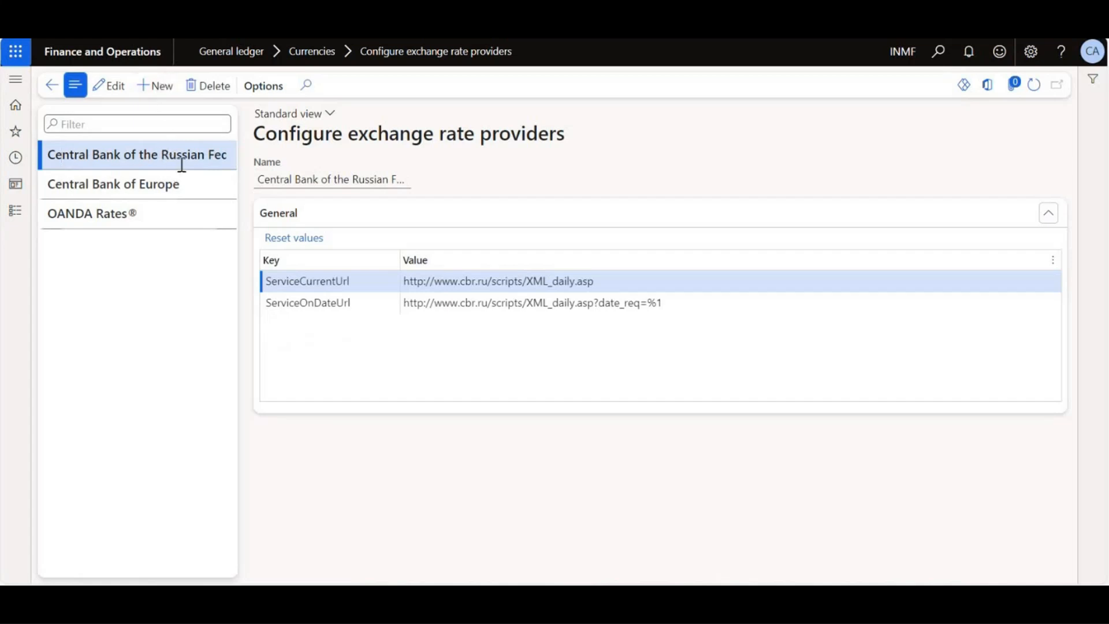
Check which further exchange rate providers can be added for the import process, and close the selection
{"action": "left_click", "coordinate": [163, 91]}
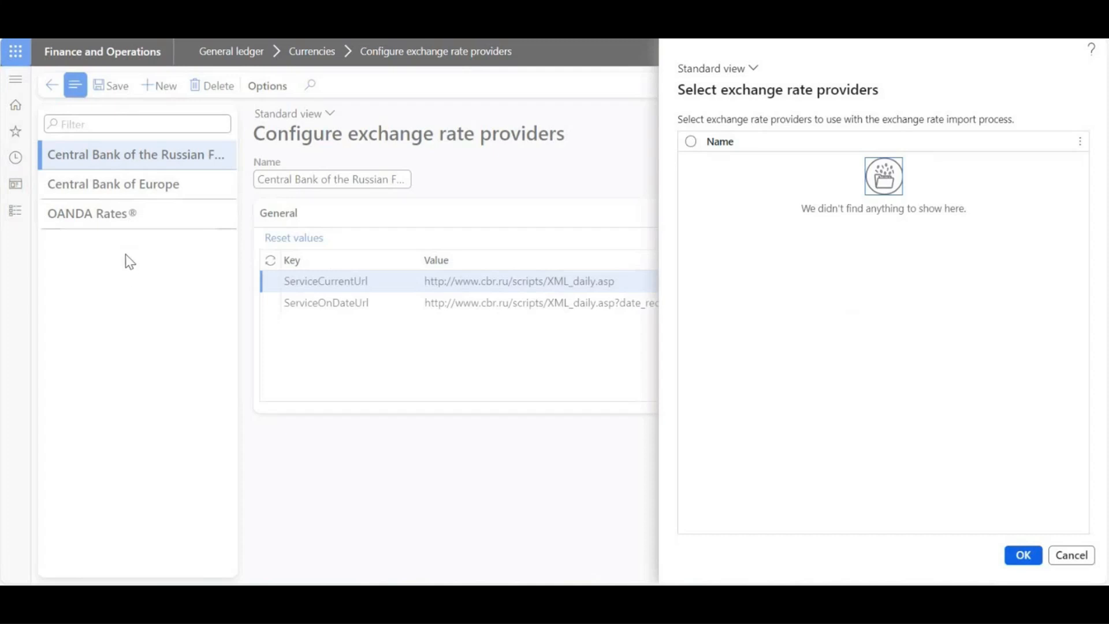
{"action": "left_click", "coordinate": [1033, 563]}
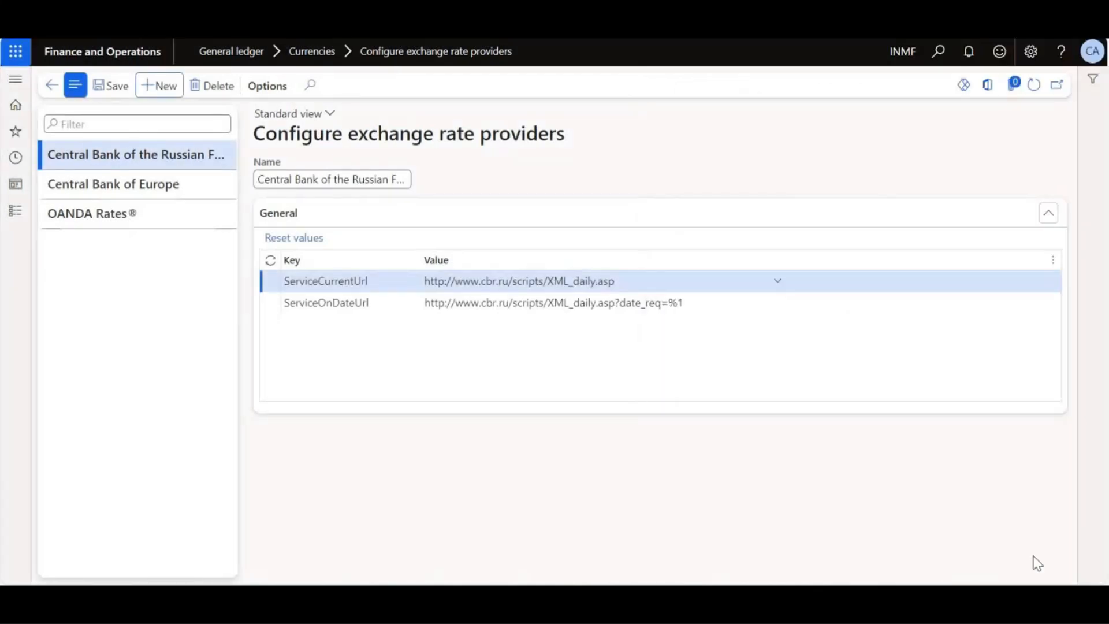
Open the exchange rate types and review the EUR, RUB and OANDA entries
{"action": "left_click", "coordinate": [14, 212]}
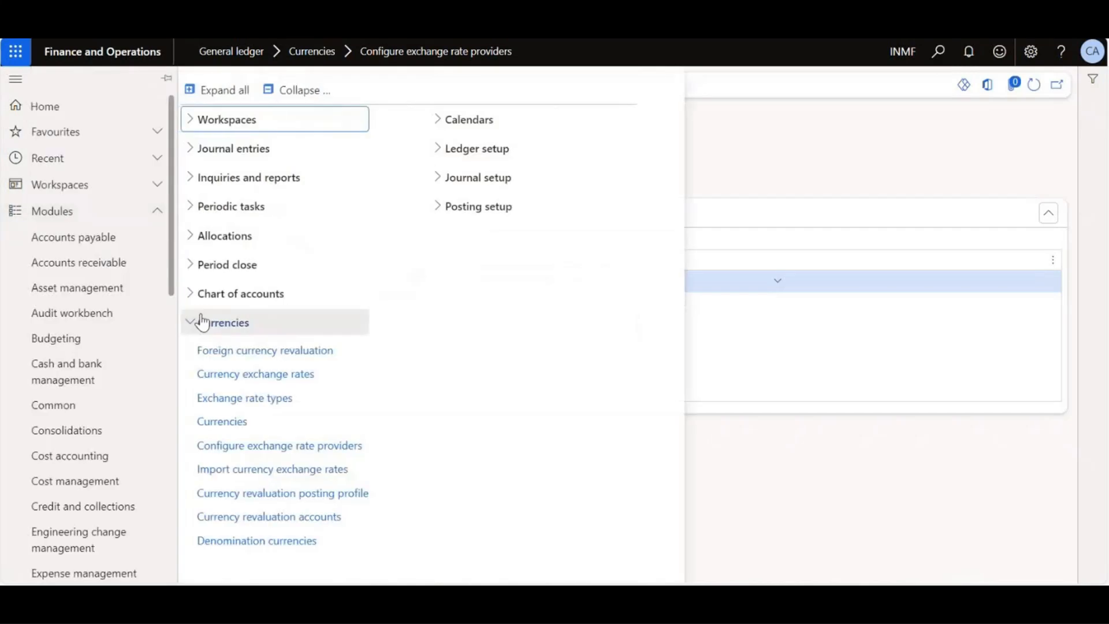
{"action": "left_click", "coordinate": [249, 400]}
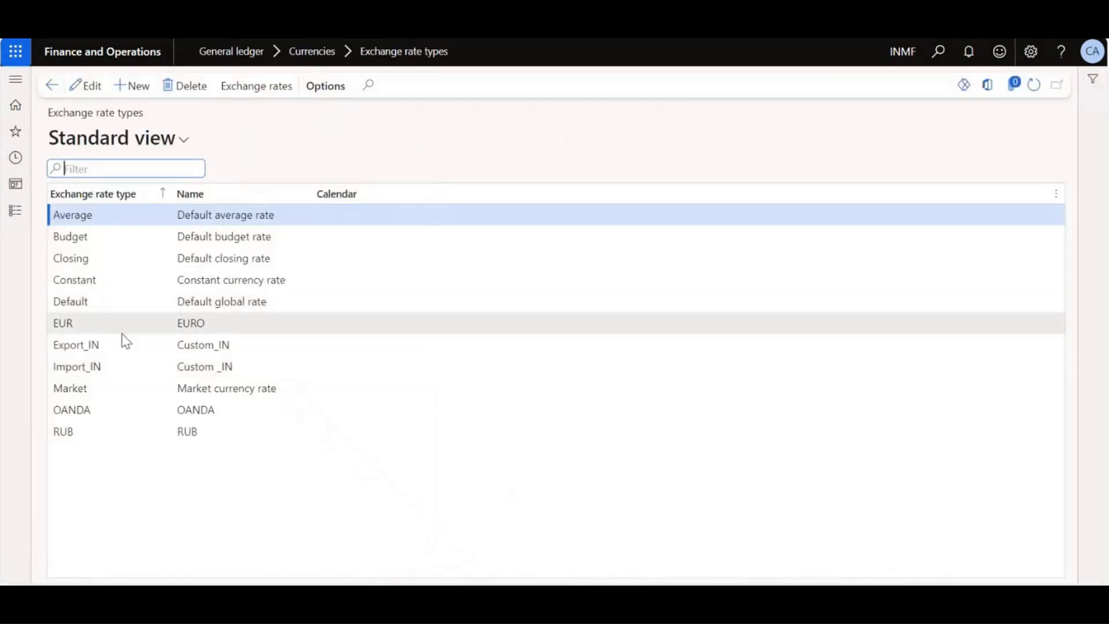
{"action": "left_click", "coordinate": [109, 325]}
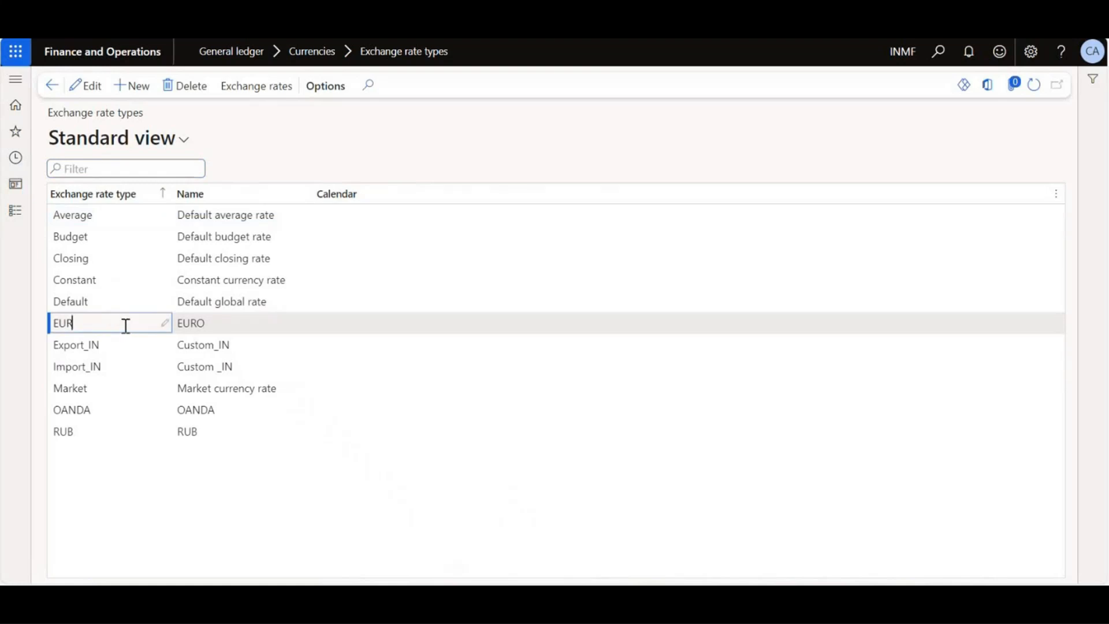
{"action": "left_click", "coordinate": [133, 433]}
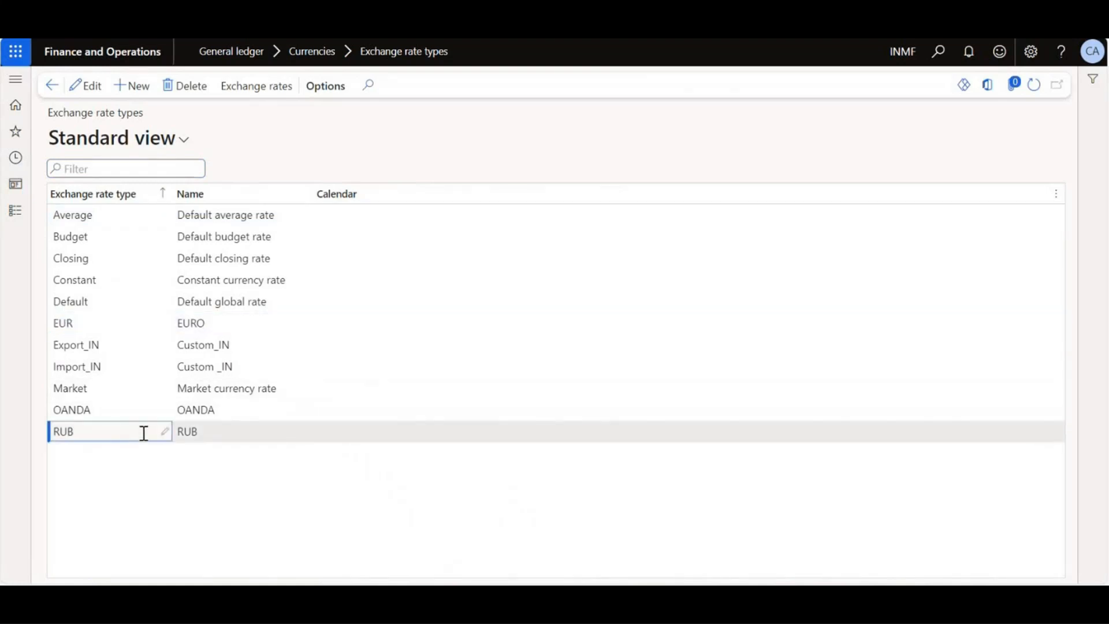
{"action": "left_click", "coordinate": [132, 413]}
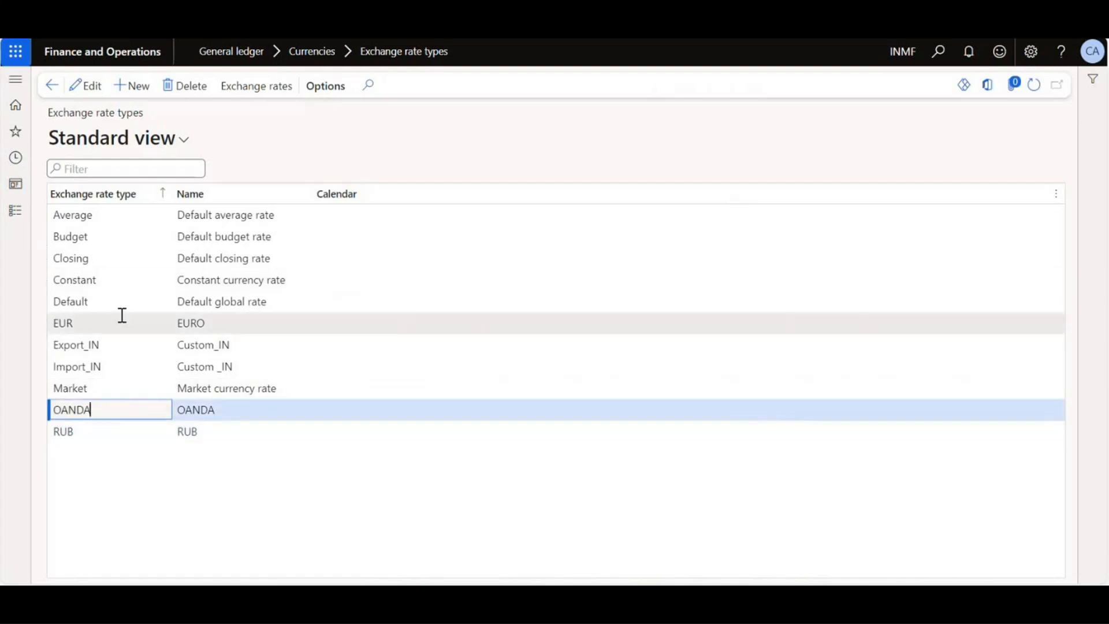
{"action": "left_click", "coordinate": [13, 215]}
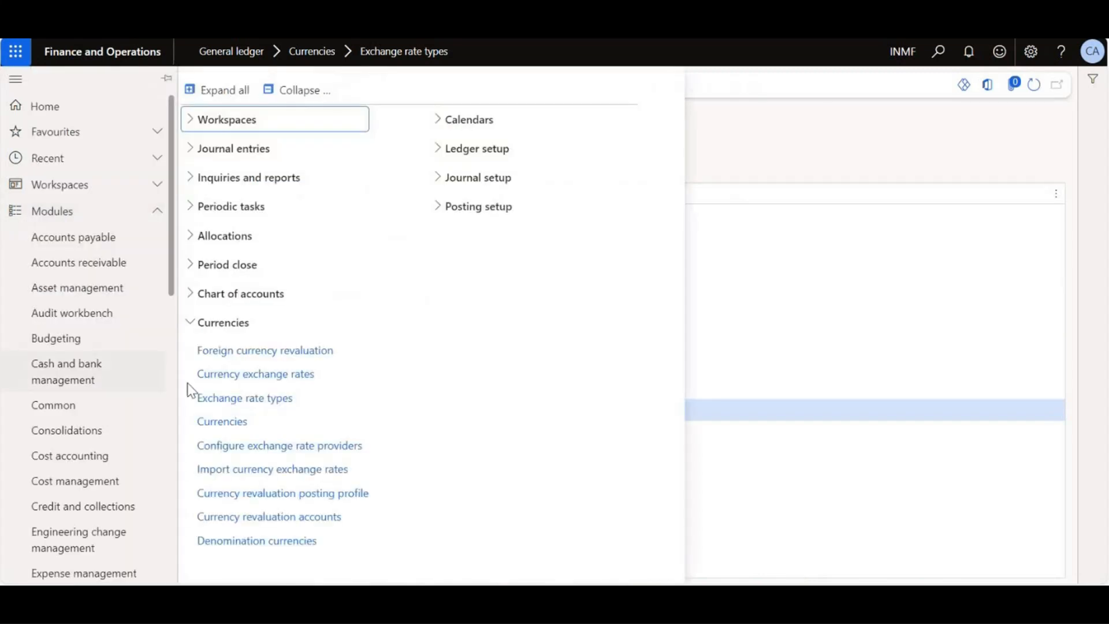
{"action": "left_click", "coordinate": [842, 272]}
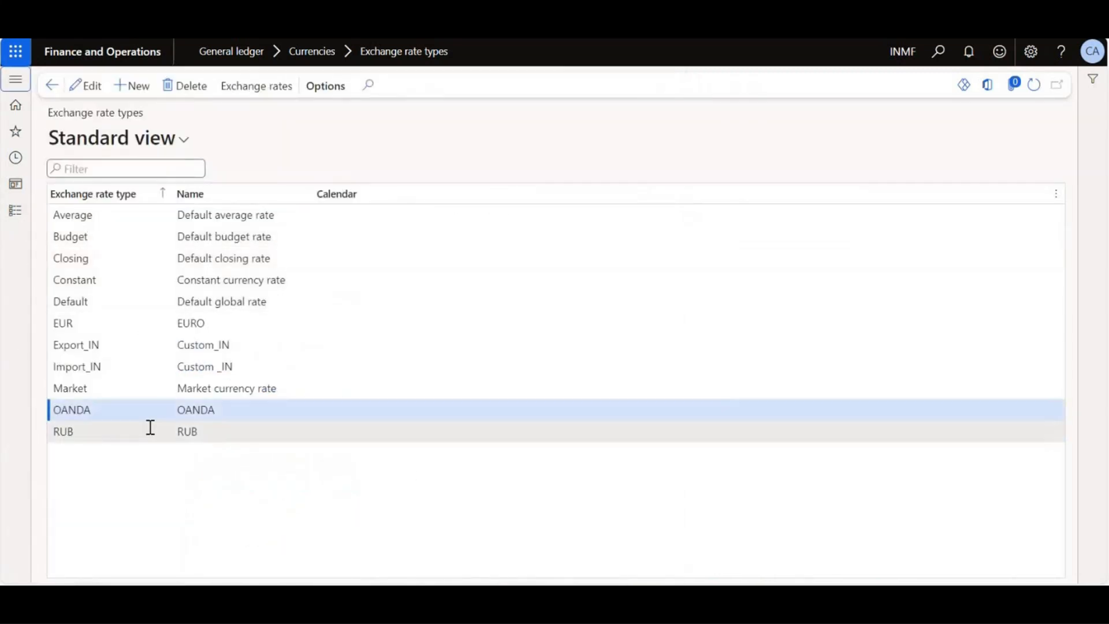
{"action": "left_click", "coordinate": [15, 215]}
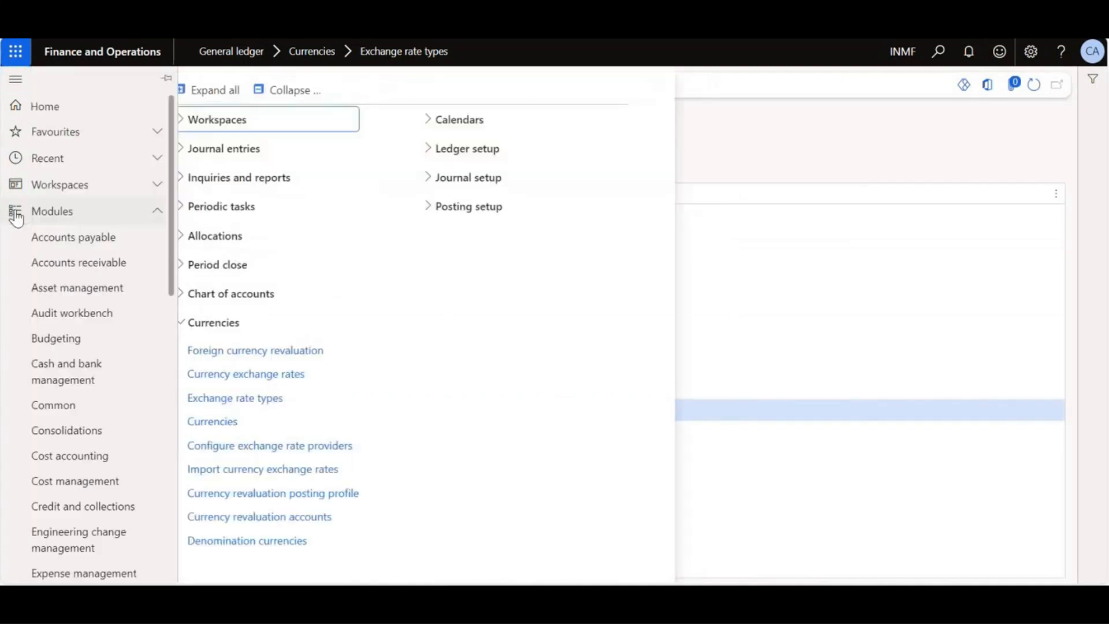
{"action": "left_click", "coordinate": [739, 399]}
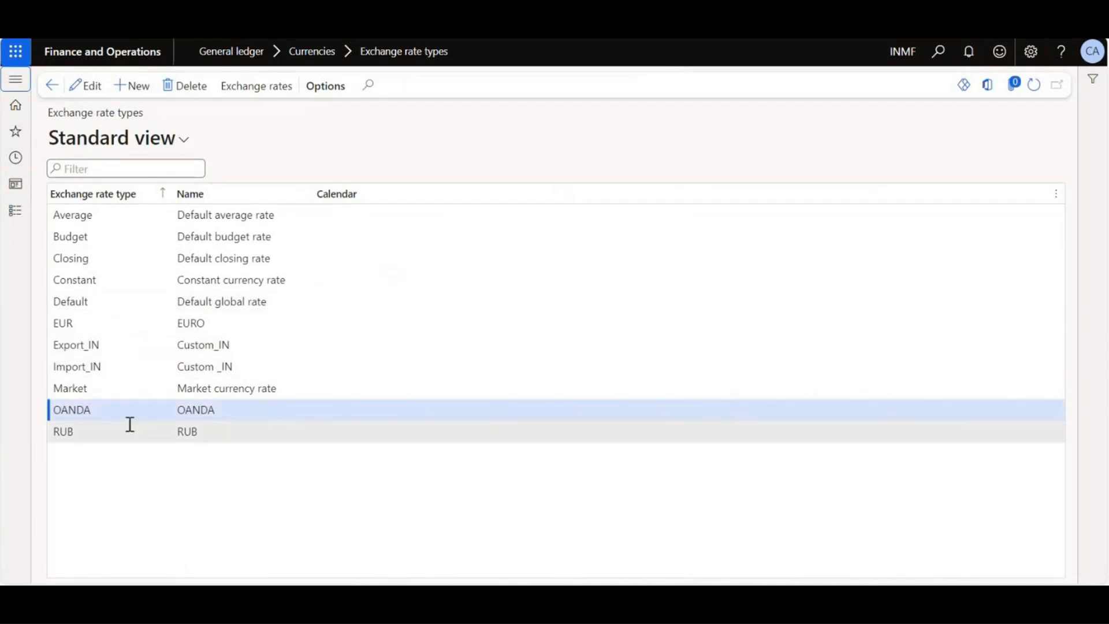
Return to the exchange rate provider configuration and view the Central Bank of Europe entry
{"action": "left_click", "coordinate": [19, 212]}
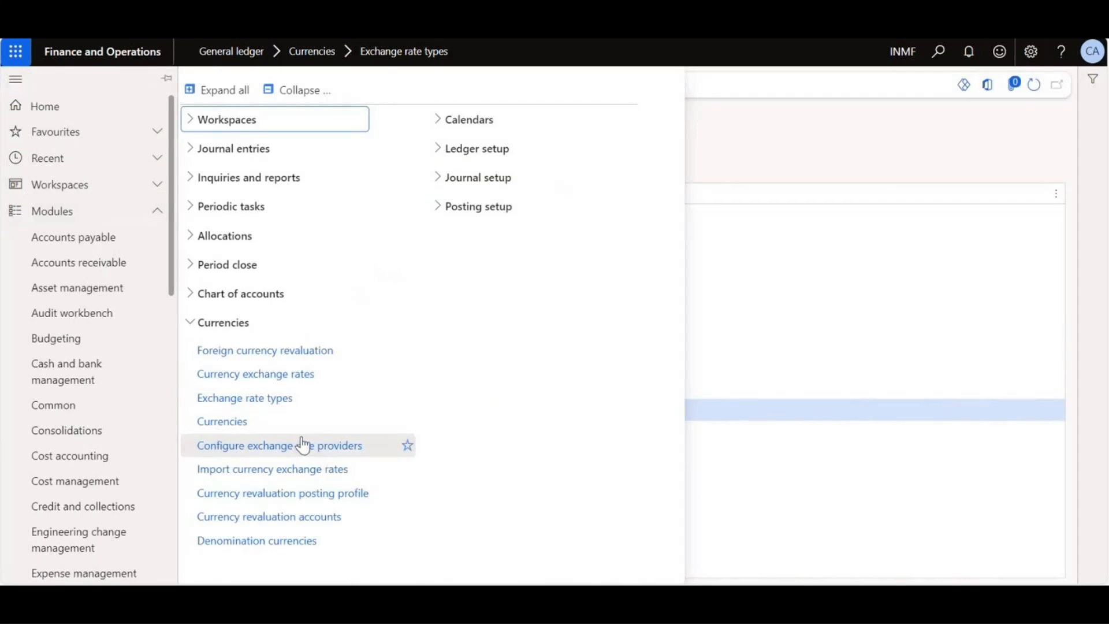
{"action": "left_click", "coordinate": [251, 446]}
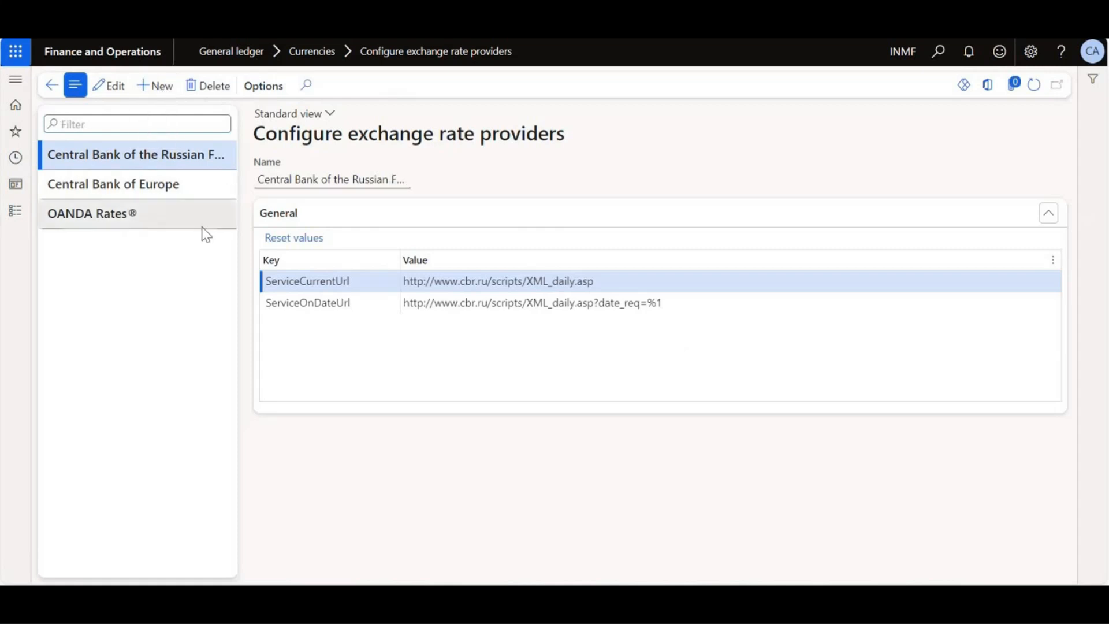
{"action": "left_click", "coordinate": [181, 185]}
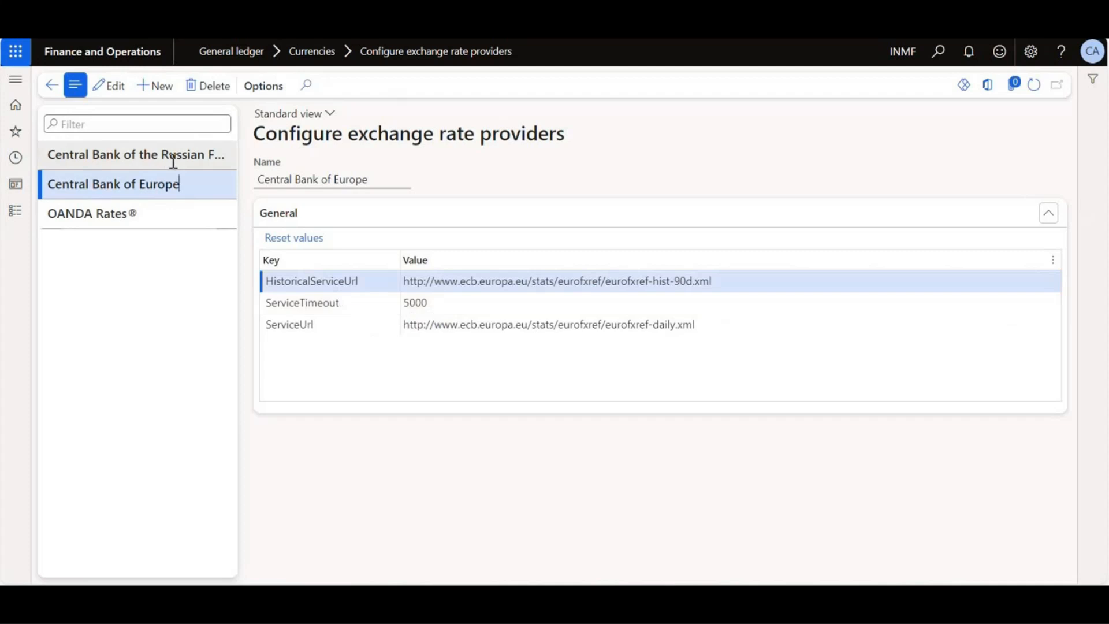
Start a currency exchange rate import and set its exchange rate type to EUR
{"action": "left_click", "coordinate": [16, 212]}
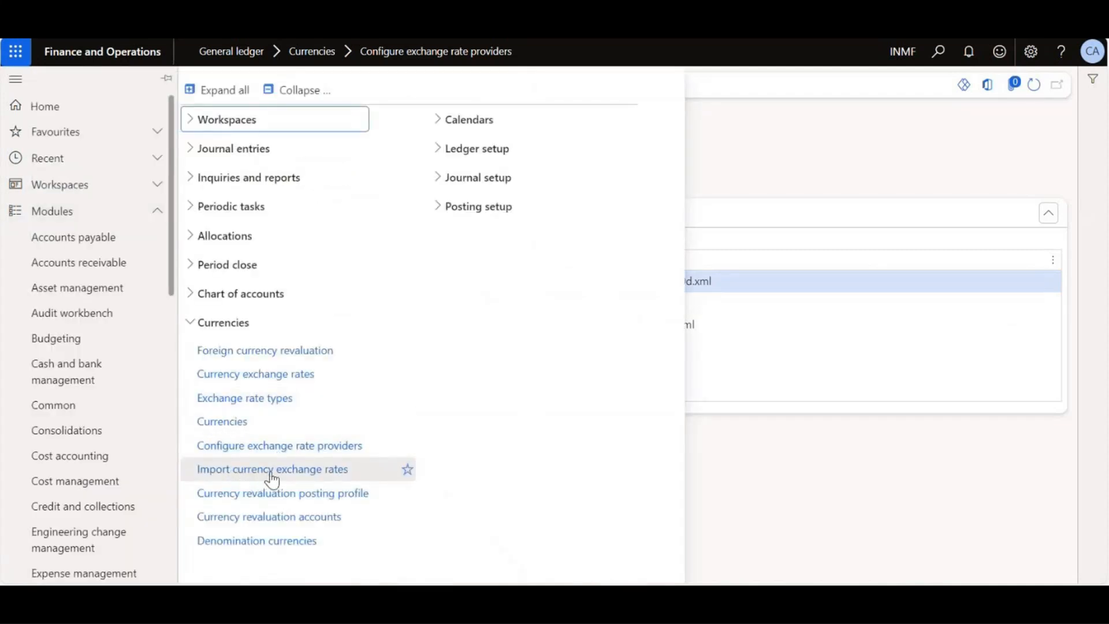
{"action": "left_click", "coordinate": [271, 479]}
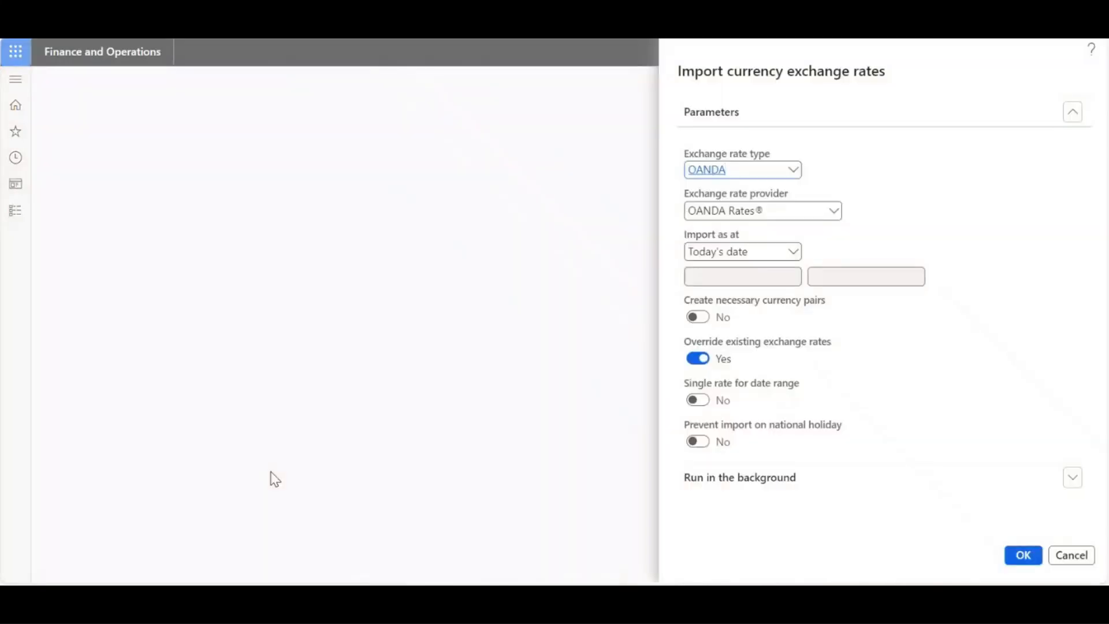
{"action": "left_click", "coordinate": [794, 170]}
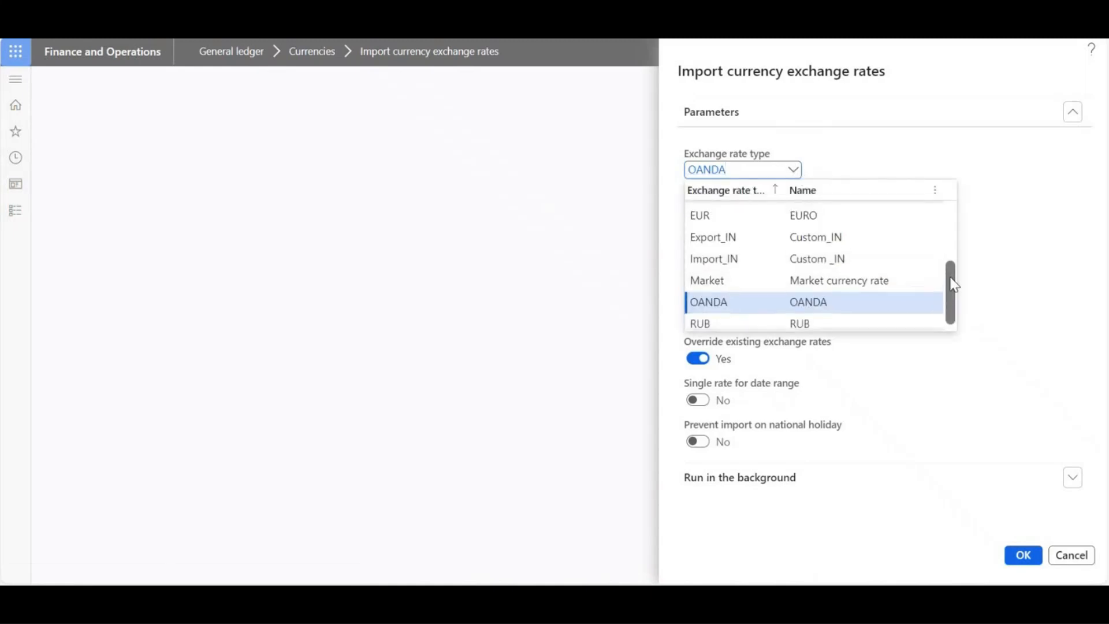
{"action": "scroll", "coordinate": [952, 283], "scroll_direction": "up", "scroll_amount": 1}
{"action": "left_click_drag", "start_coordinate": [951, 274], "coordinate": [951, 274]}
{"action": "left_click_drag", "start_coordinate": [953, 274], "coordinate": [952, 270]}
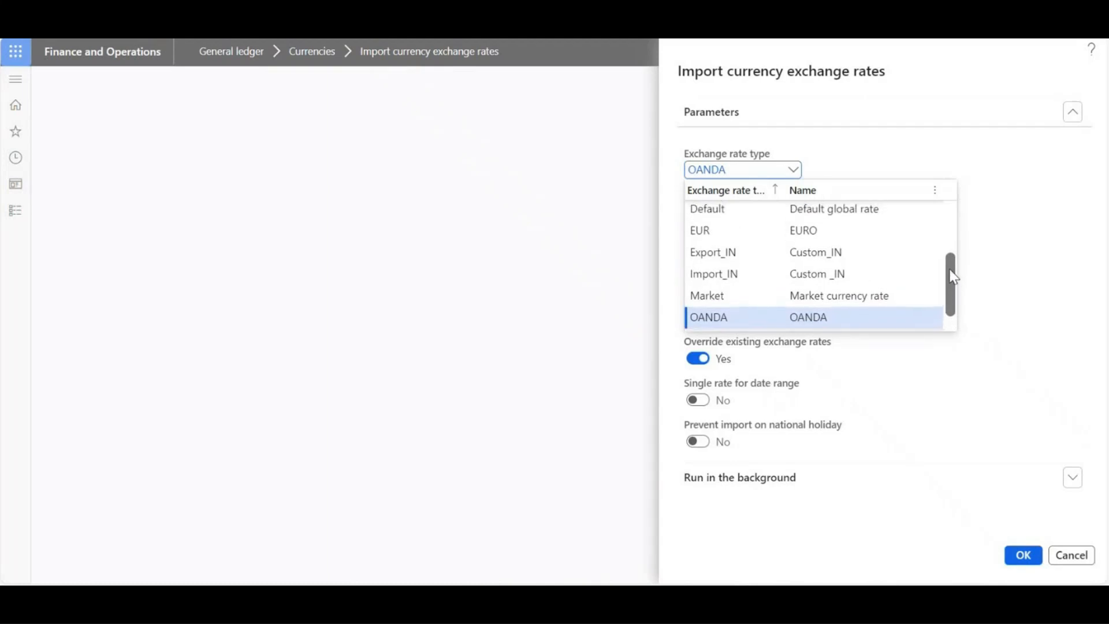
{"action": "left_click", "coordinate": [890, 232]}
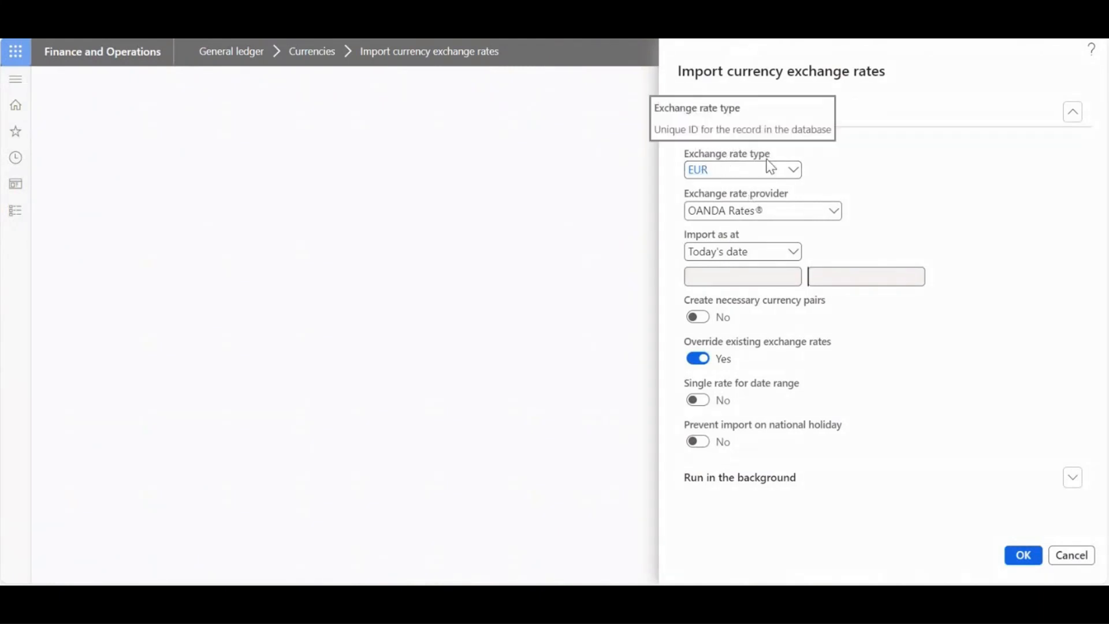
Set the import's exchange rate provider to Central Bank of Europe
{"action": "left_click", "coordinate": [828, 213]}
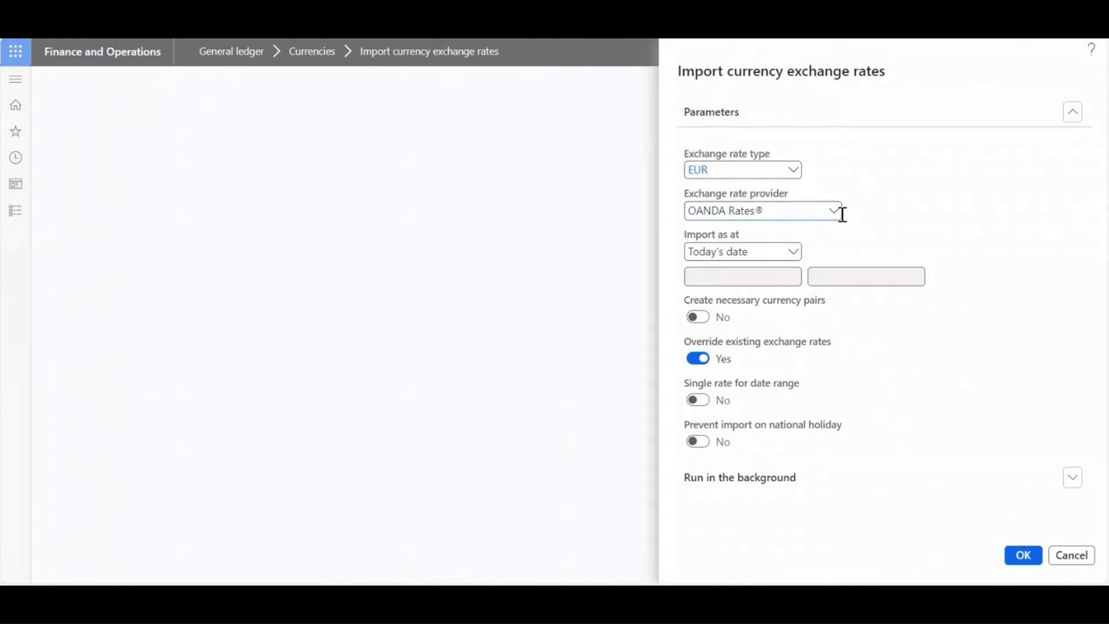
{"action": "left_click", "coordinate": [834, 211]}
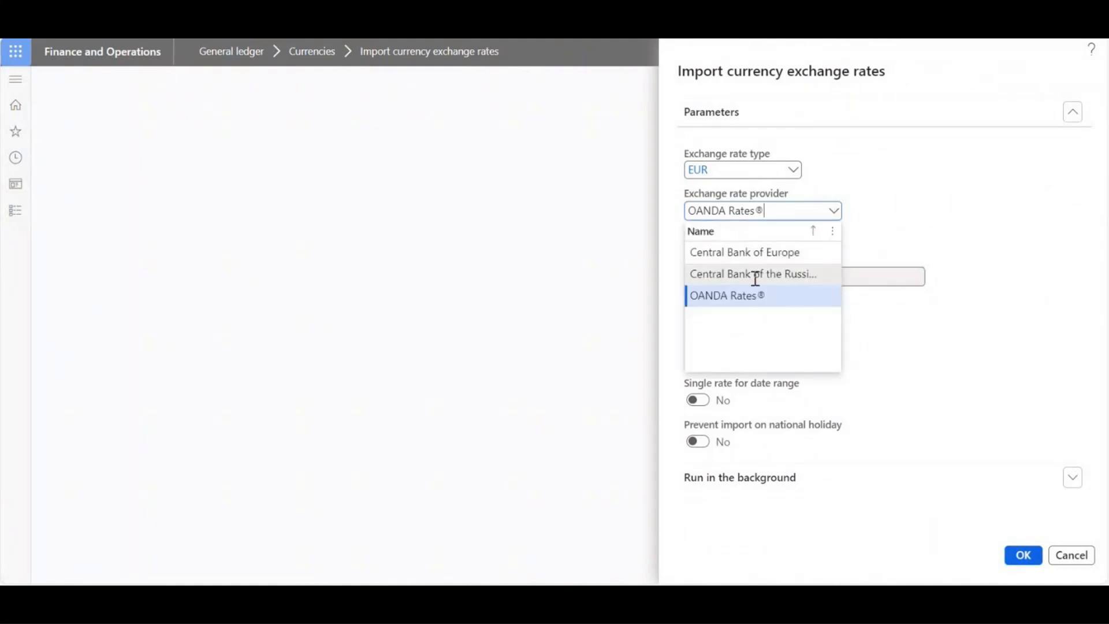
{"action": "left_click", "coordinate": [739, 253]}
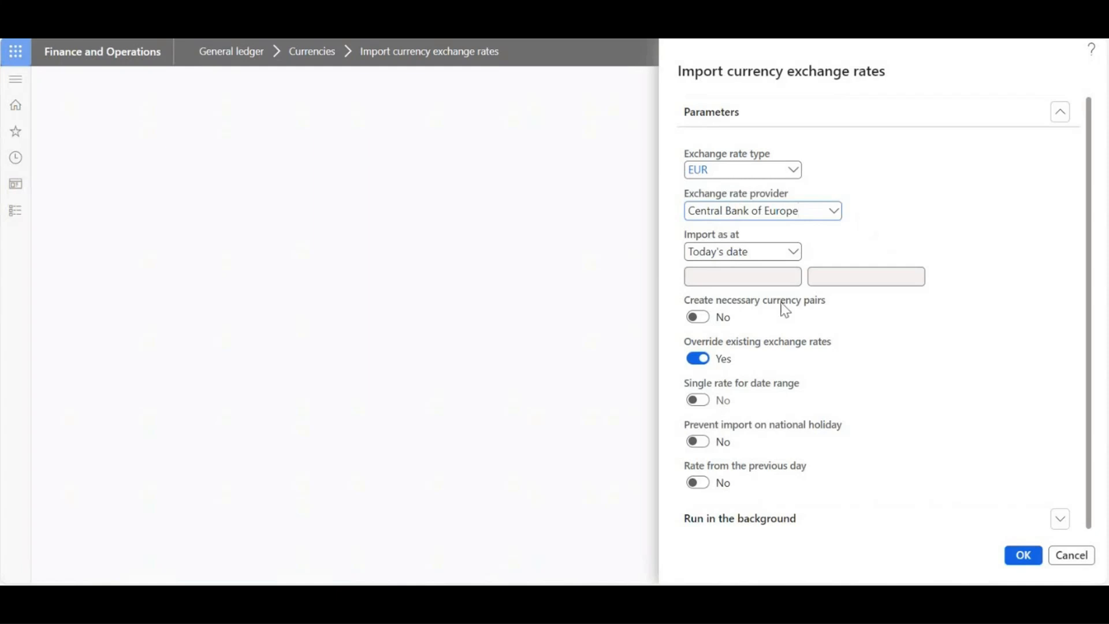
Set the import to use a date range and choose 1 November 2023 as its start date
{"action": "left_click", "coordinate": [795, 258]}
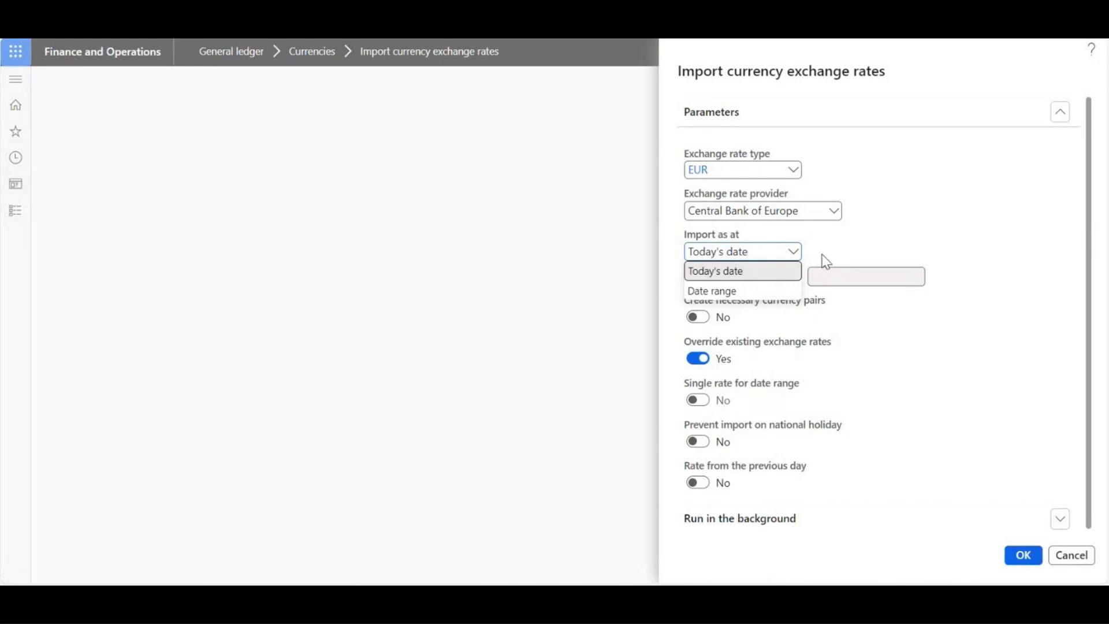
{"action": "left_click", "coordinate": [766, 294]}
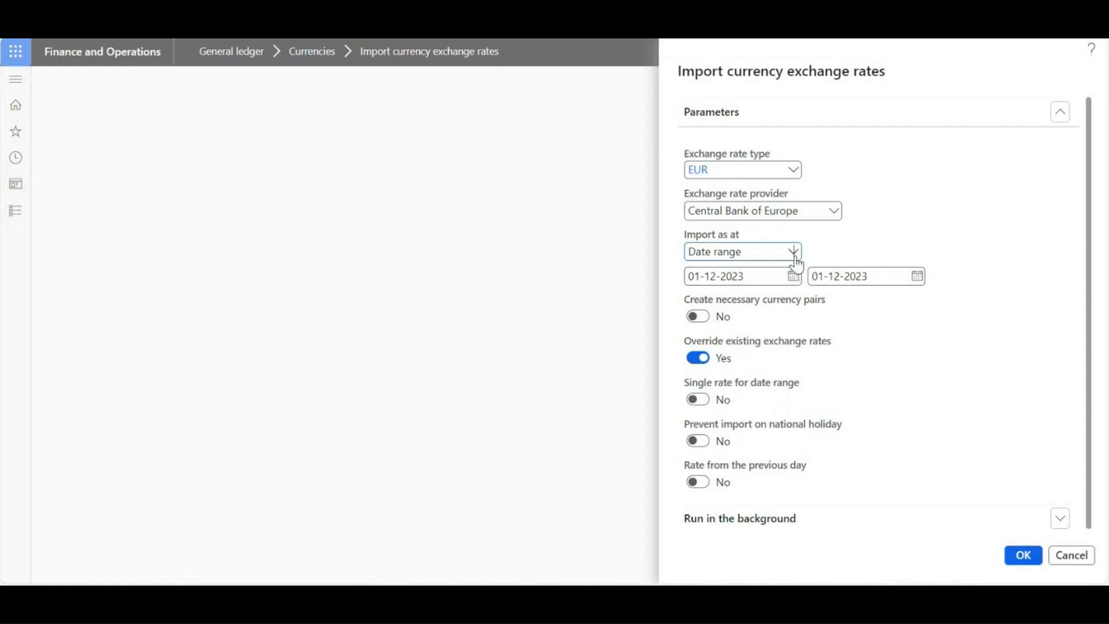
{"action": "left_click", "coordinate": [793, 252]}
{"action": "left_click", "coordinate": [854, 297]}
{"action": "left_click", "coordinate": [794, 279]}
{"action": "left_click", "coordinate": [709, 307]}
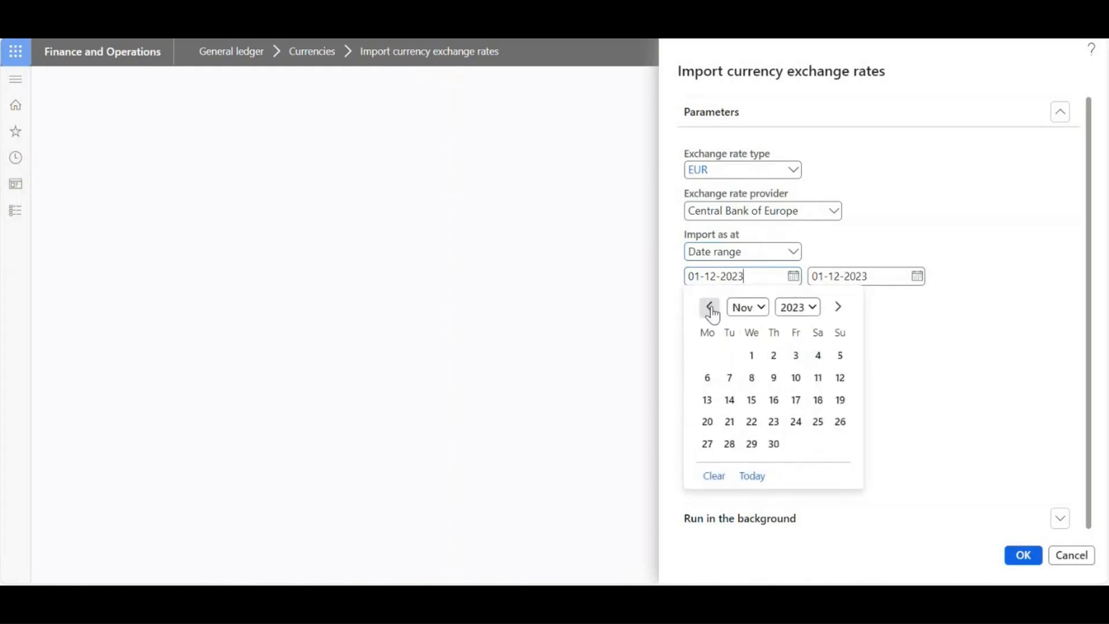
{"action": "left_click", "coordinate": [752, 356]}
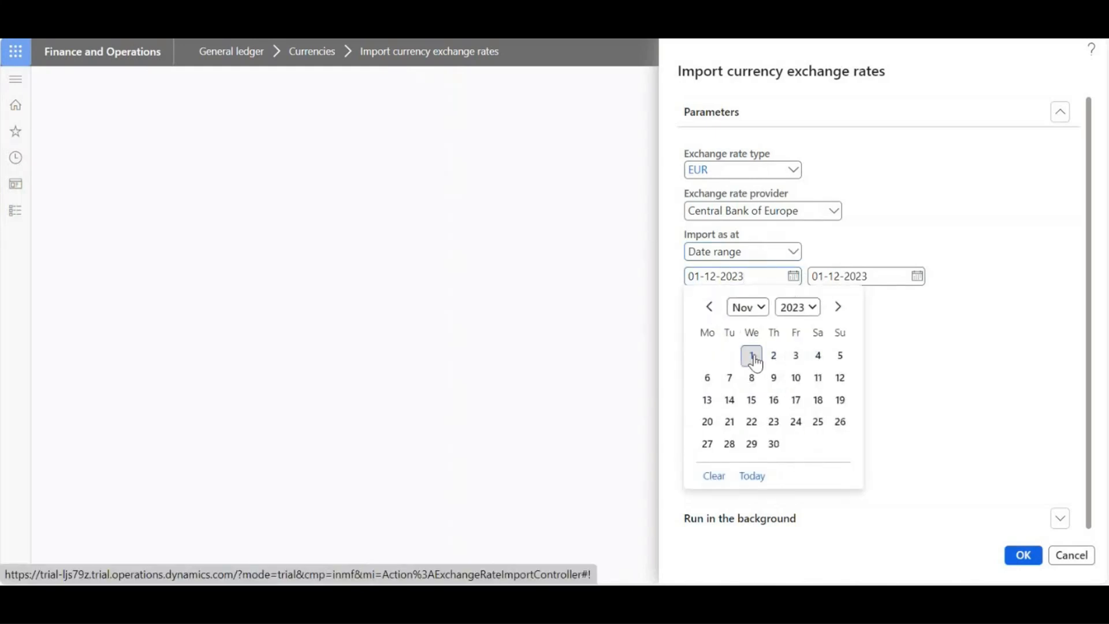
Set the end date of the import's date range to 30 November 2023
{"action": "left_click", "coordinate": [918, 277]}
{"action": "left_click", "coordinate": [832, 315]}
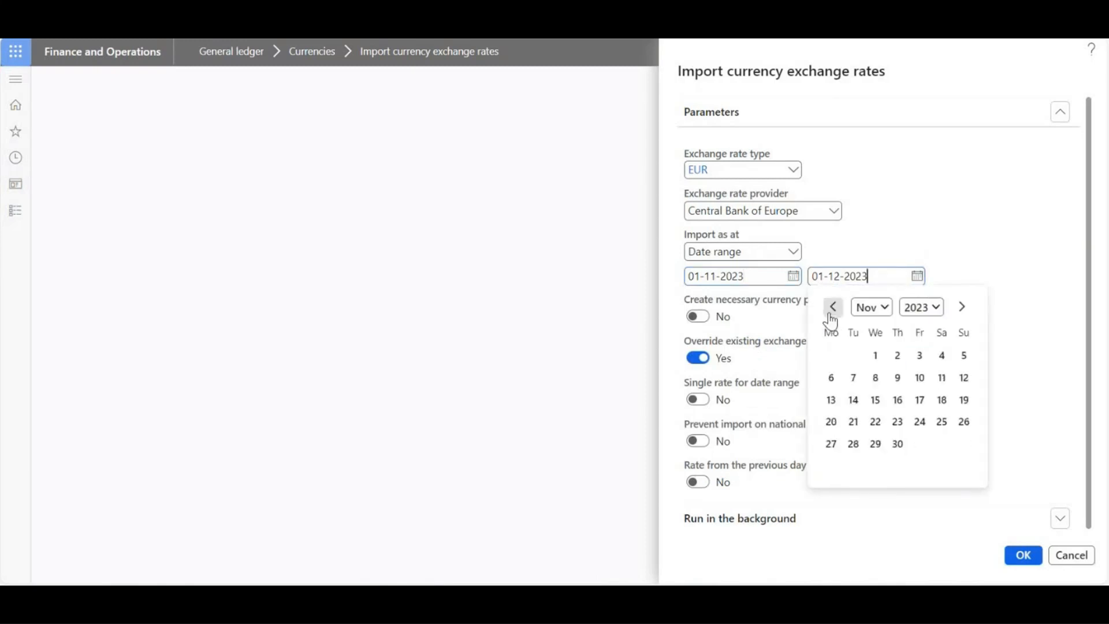
{"action": "left_click", "coordinate": [897, 444]}
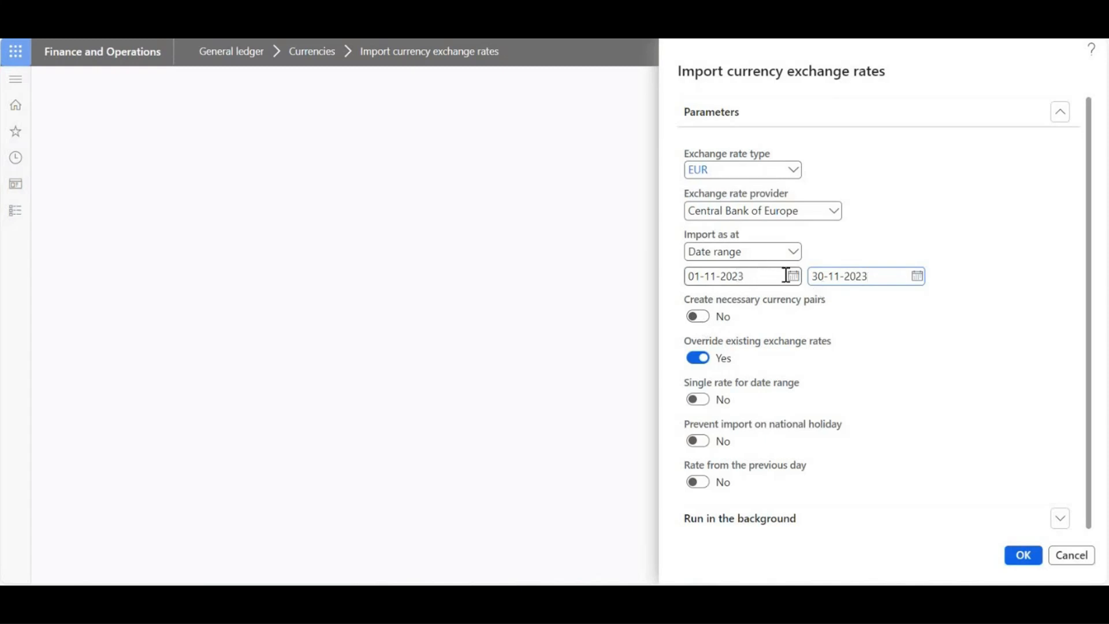
Enable creation of the necessary currency pairs and run the EUR exchange rate import
{"action": "left_click", "coordinate": [835, 273]}
{"action": "left_click", "coordinate": [707, 324]}
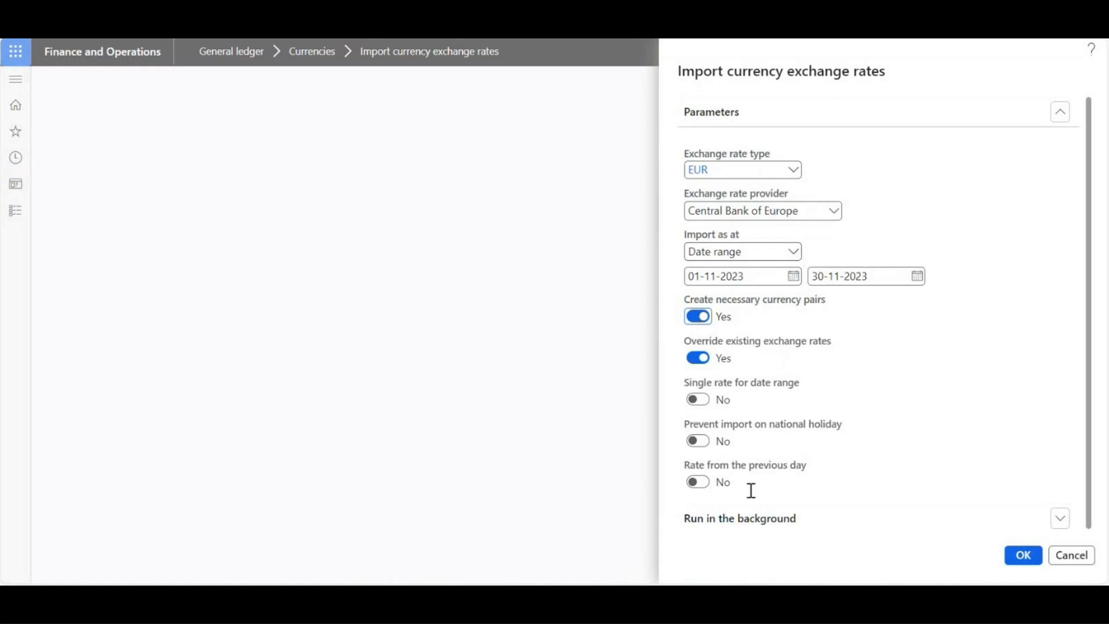
{"action": "mouse_move", "coordinate": [705, 471]}
{"action": "left_click", "coordinate": [1023, 556]}
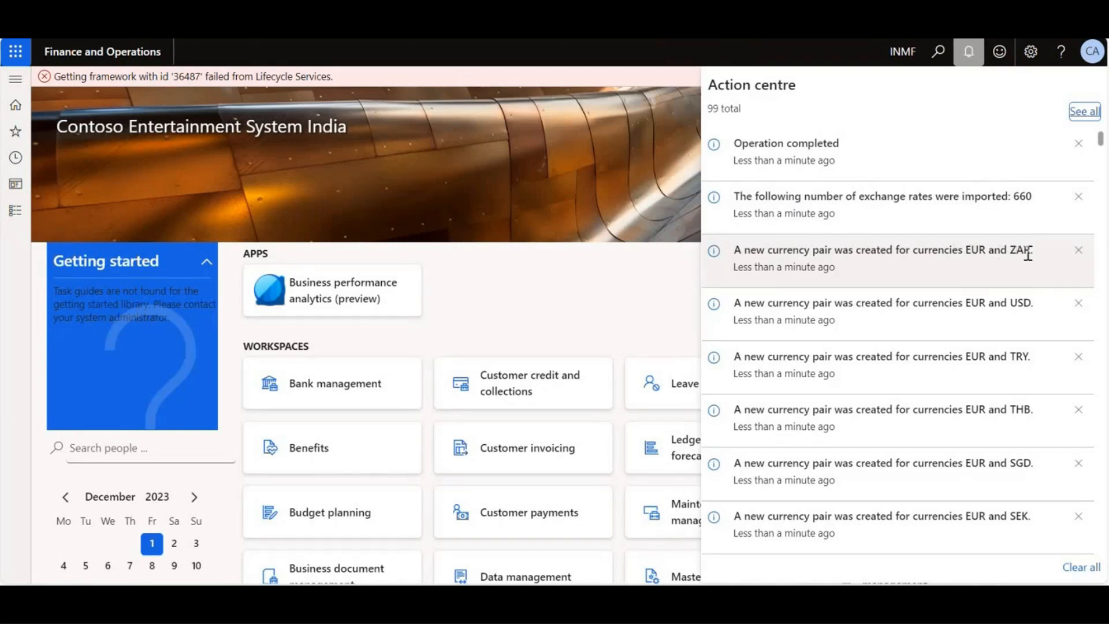
Look through the notifications about the completed EUR import
{"action": "left_click_drag", "start_coordinate": [1100, 140], "coordinate": [1102, 176]}
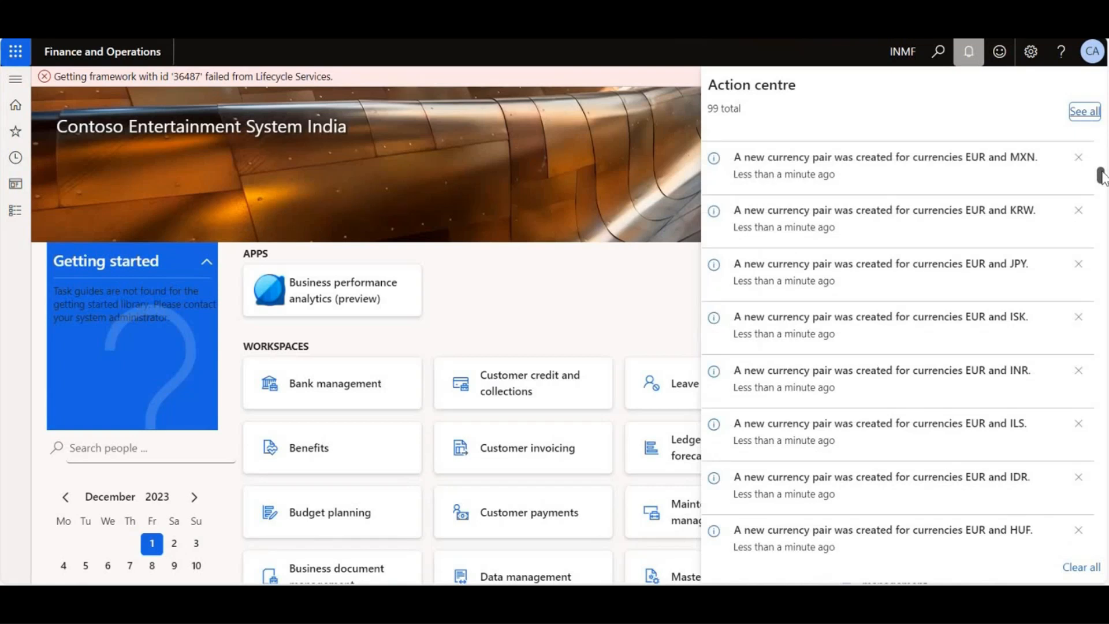
{"action": "left_click_drag", "start_coordinate": [1101, 175], "coordinate": [1102, 147]}
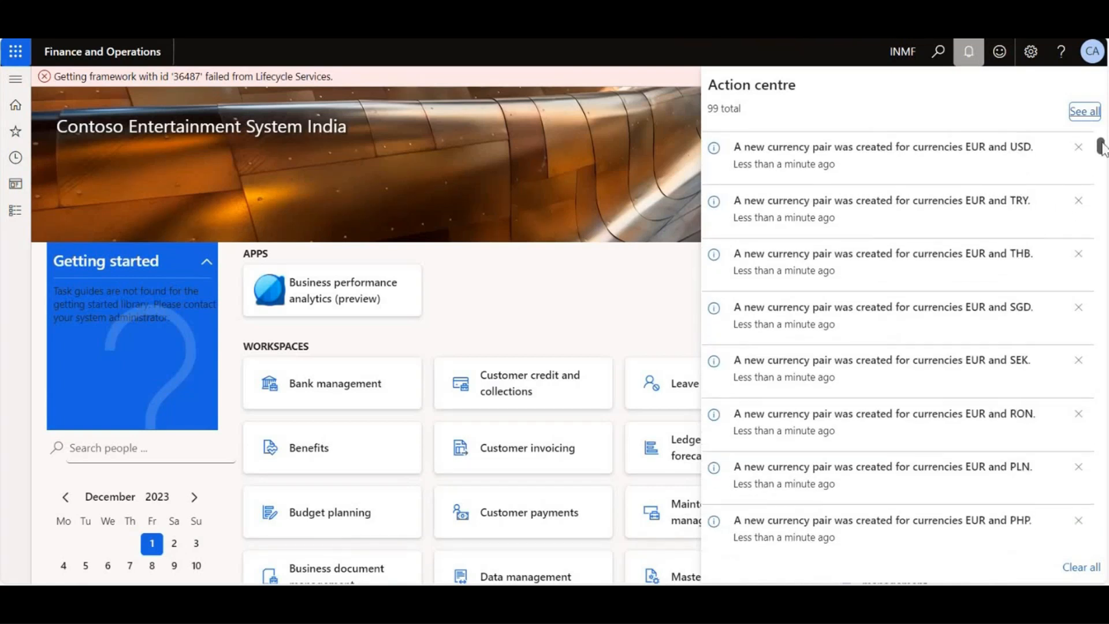
Open the currency exchange rates for the EUR rate type and look through the currency pairs and the dated EUR to AUD rates
{"action": "left_click", "coordinate": [18, 223]}
{"action": "left_click", "coordinate": [18, 224]}
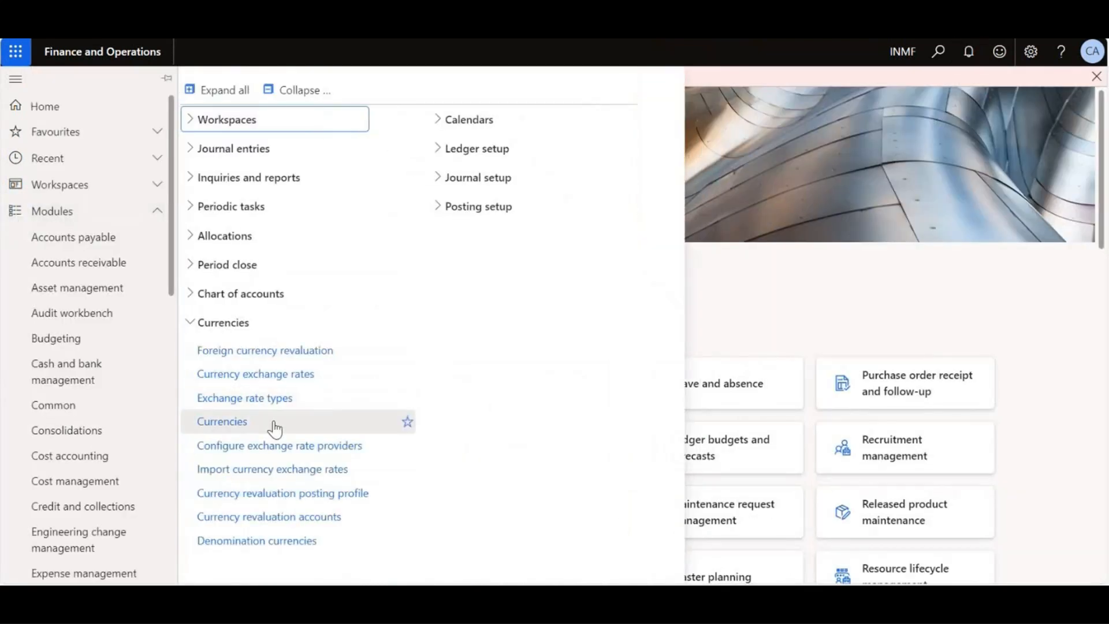
{"action": "left_click", "coordinate": [256, 377]}
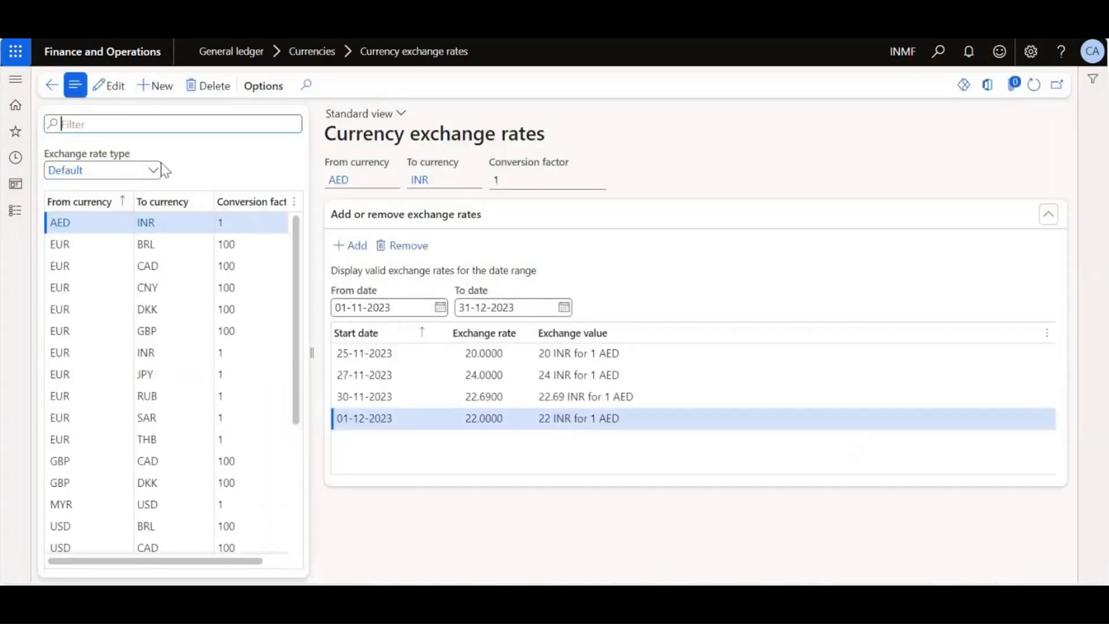
{"action": "left_click", "coordinate": [154, 173]}
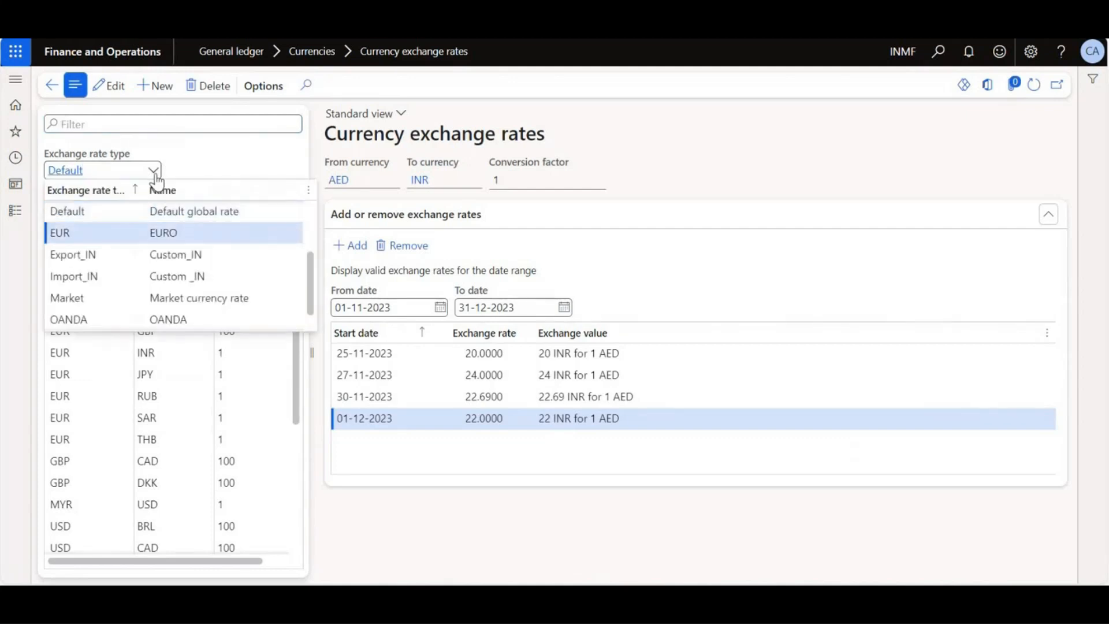
{"action": "key", "text": "Return"}
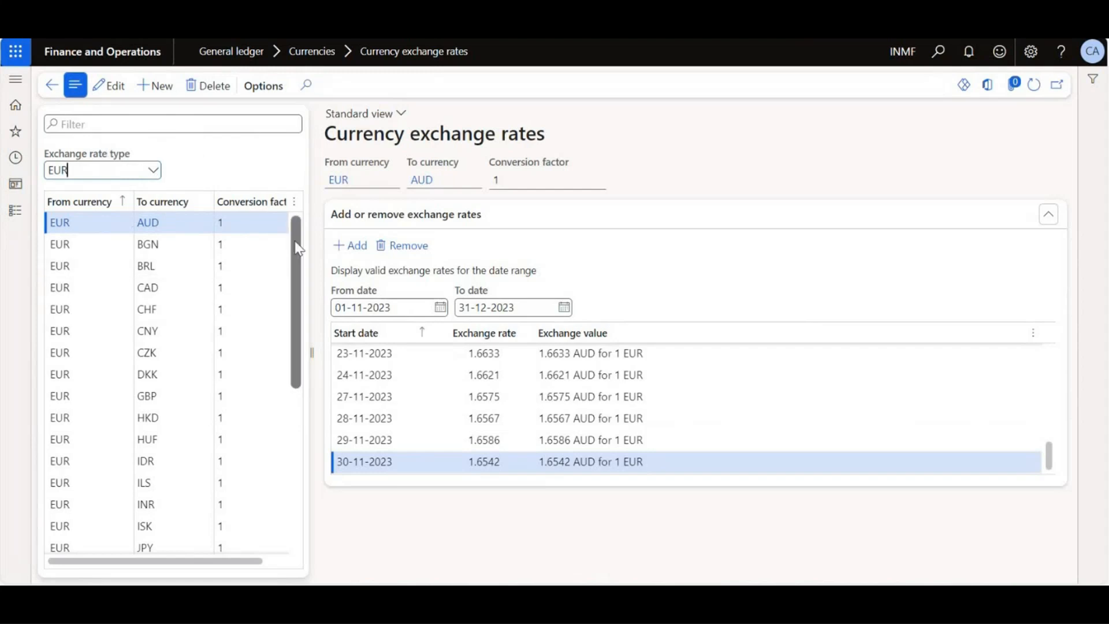
{"action": "mouse_move", "coordinate": [300, 251]}
{"action": "left_mouse_down"}
{"action": "mouse_move", "coordinate": [290, 428]}
{"action": "mouse_move", "coordinate": [291, 237]}
{"action": "left_mouse_up"}
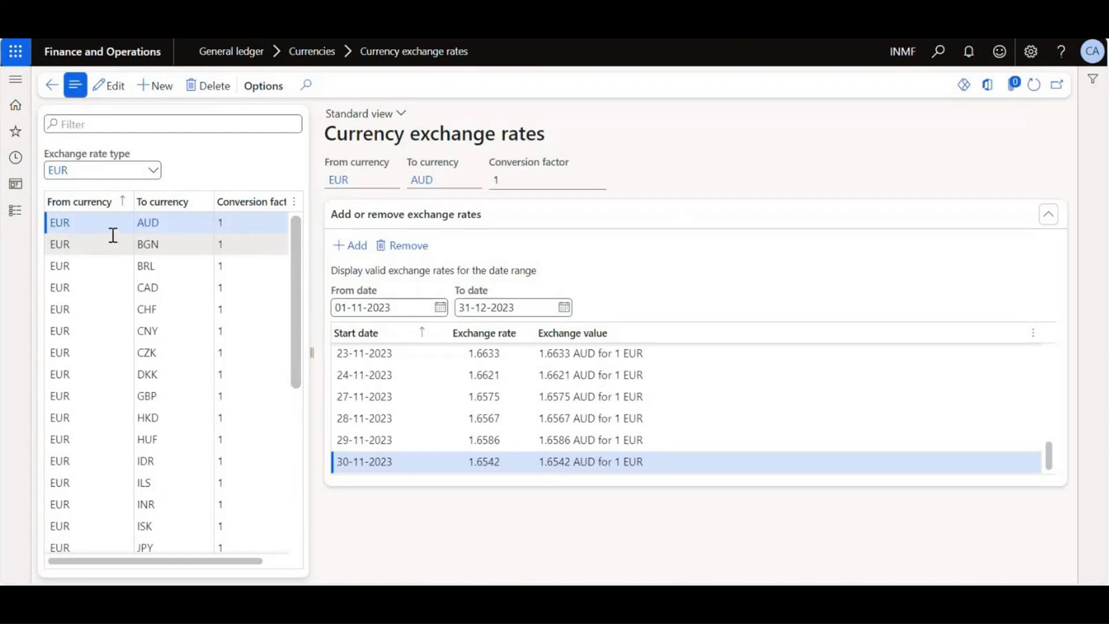
{"action": "left_click", "coordinate": [567, 462]}
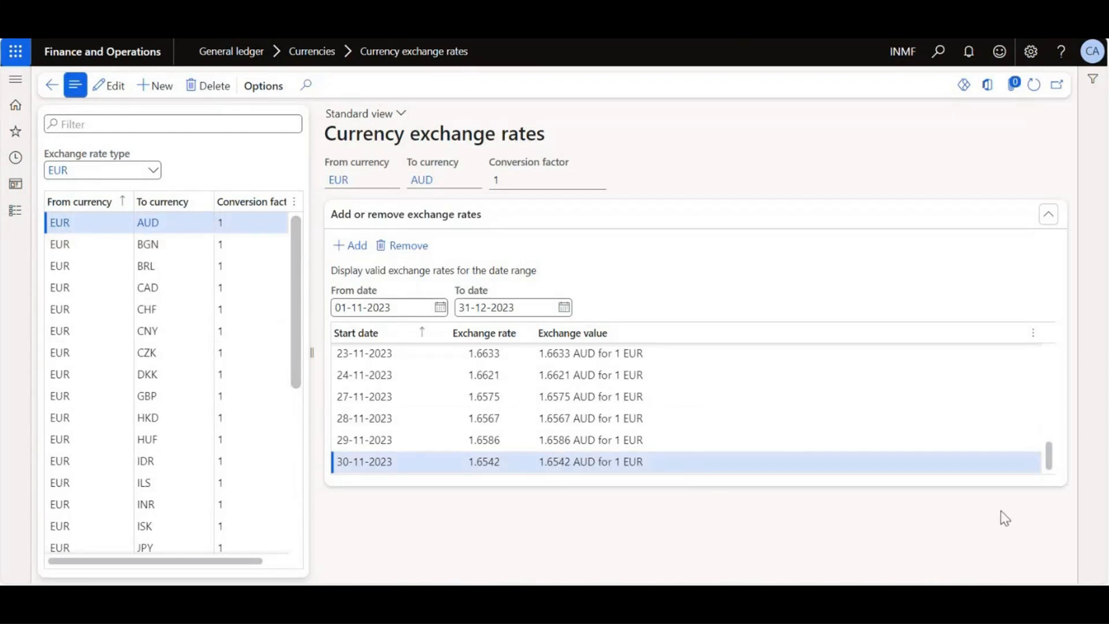
{"action": "left_click_drag", "start_coordinate": [1049, 456], "coordinate": [1033, 368]}
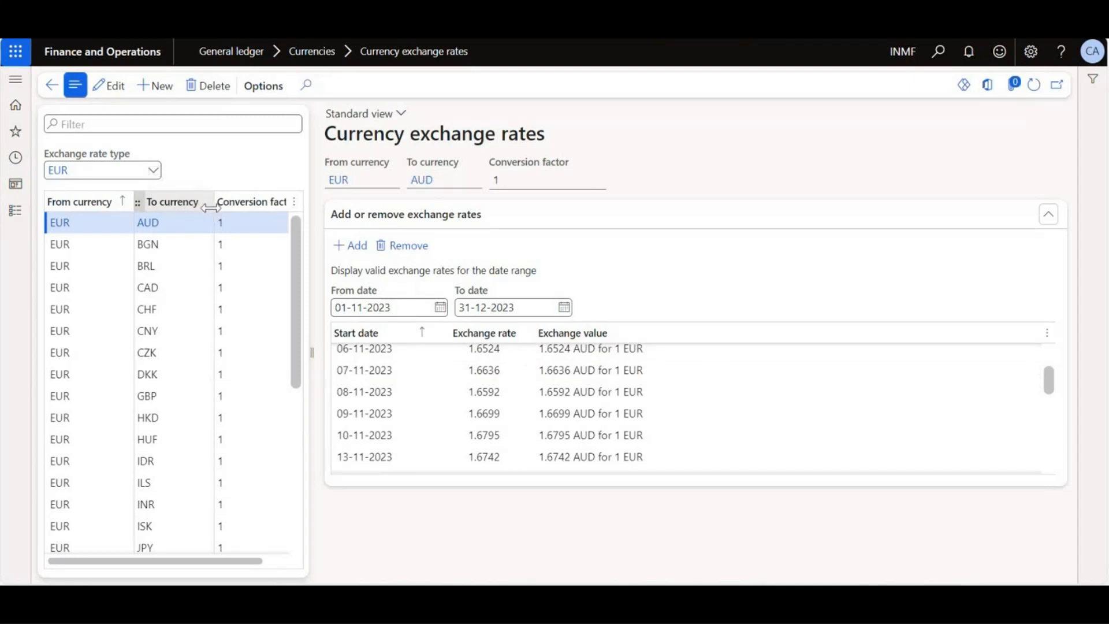
Open the exchange rate provider configuration to check the available providers
{"action": "left_click", "coordinate": [16, 210]}
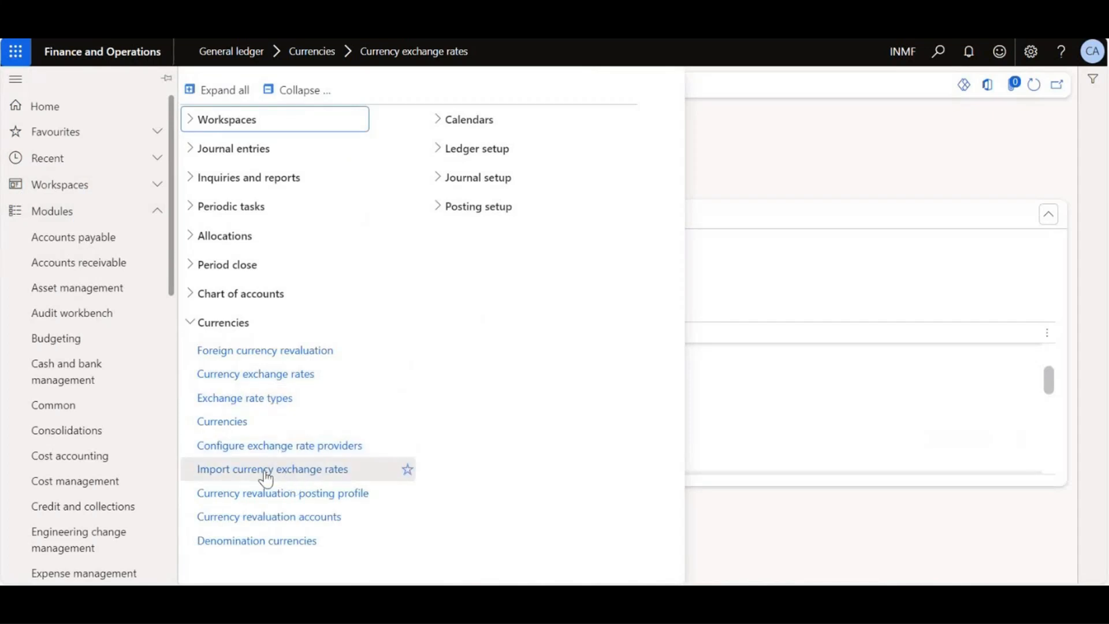
{"action": "left_click", "coordinate": [262, 454]}
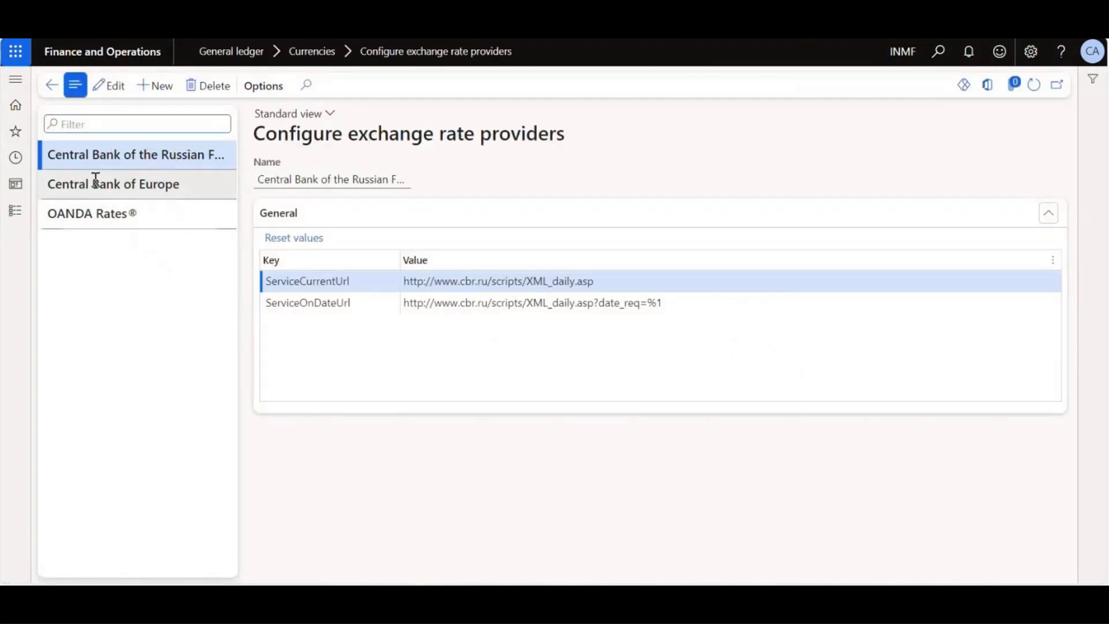
Start another currency exchange rate import and set its exchange rate type to RUB
{"action": "left_click", "coordinate": [11, 212]}
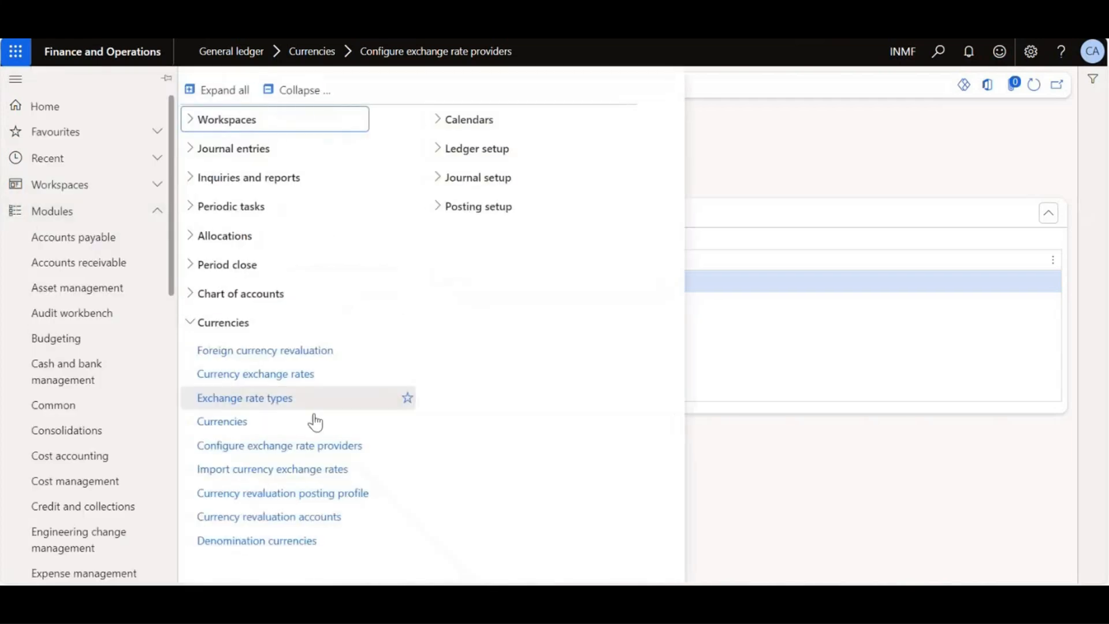
{"action": "left_click", "coordinate": [266, 478]}
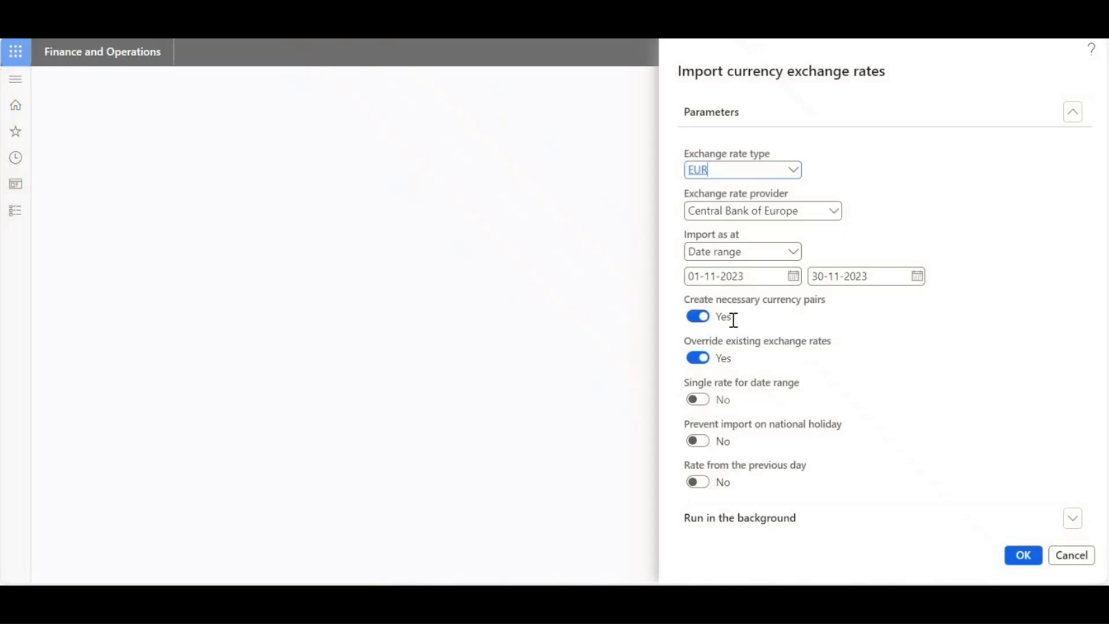
{"action": "left_click", "coordinate": [795, 182]}
{"action": "key", "text": "Down"}
{"action": "key", "text": "Down"}
{"action": "key", "text": "Down"}
{"action": "key", "text": "Down"}
{"action": "key", "text": "Down"}
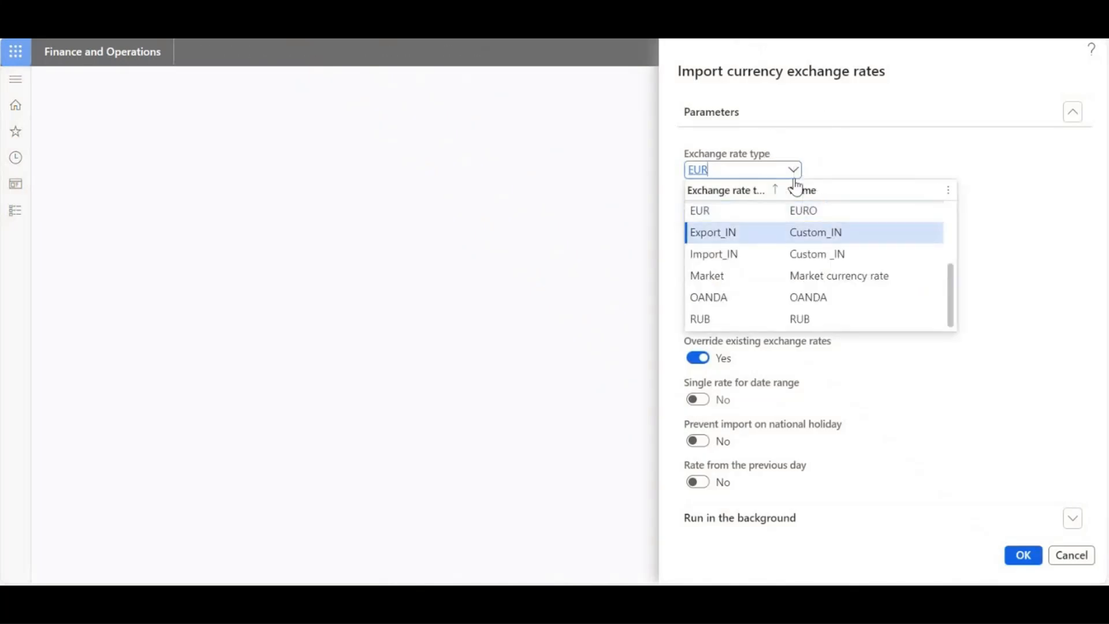
{"action": "key", "text": "Return"}
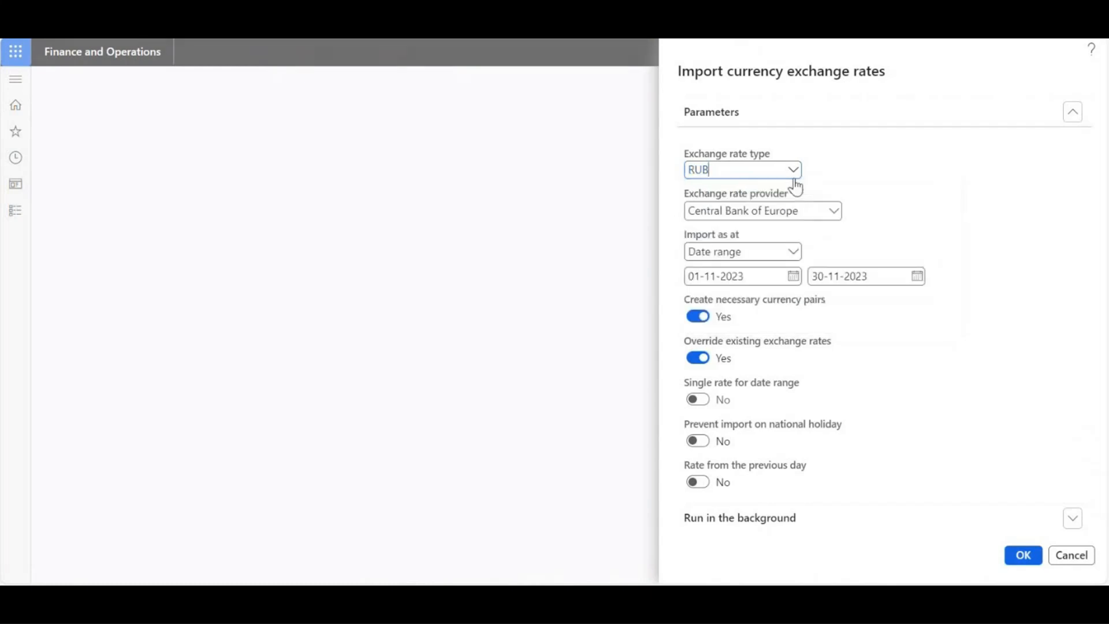
Set the exchange rate provider to Central Bank of the Russian Federation and run the import
{"action": "left_click", "coordinate": [833, 211]}
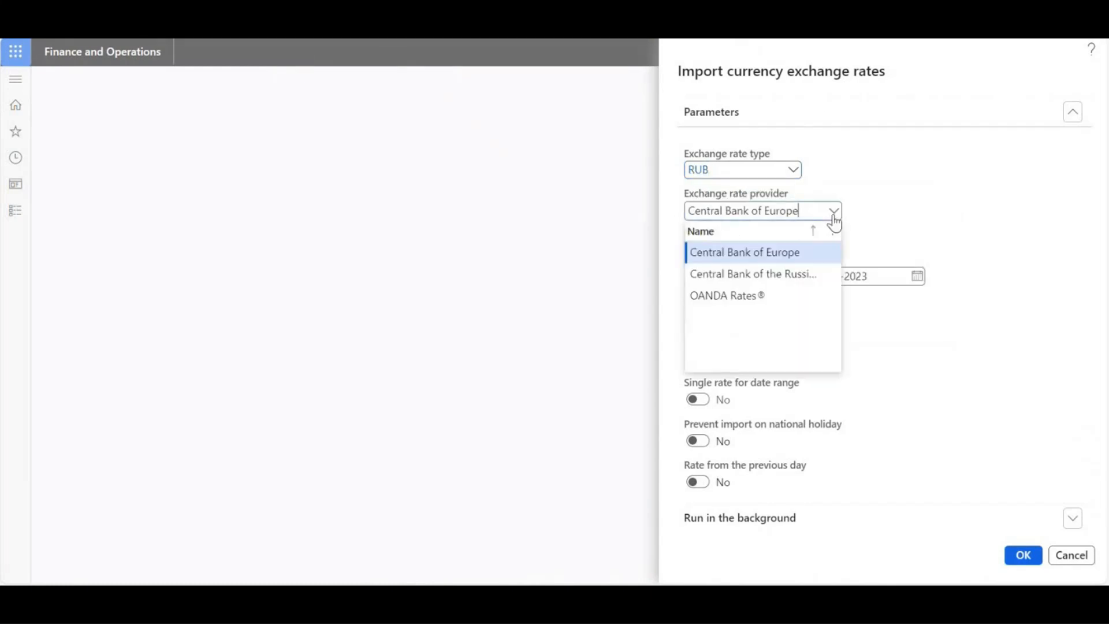
{"action": "key", "text": "Down"}
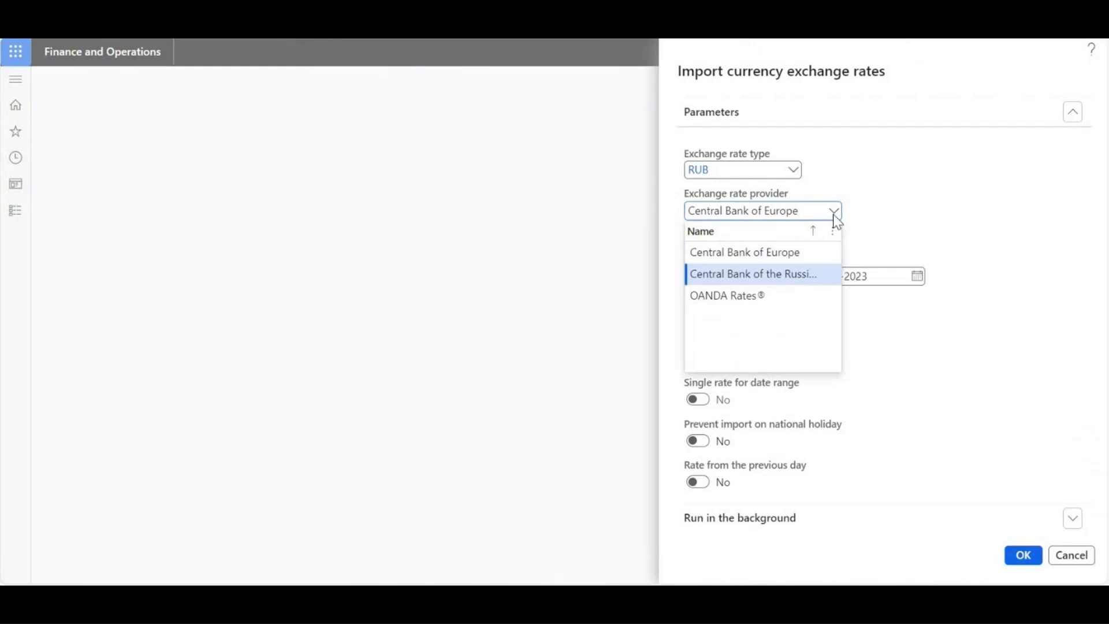
{"action": "key", "text": "Return"}
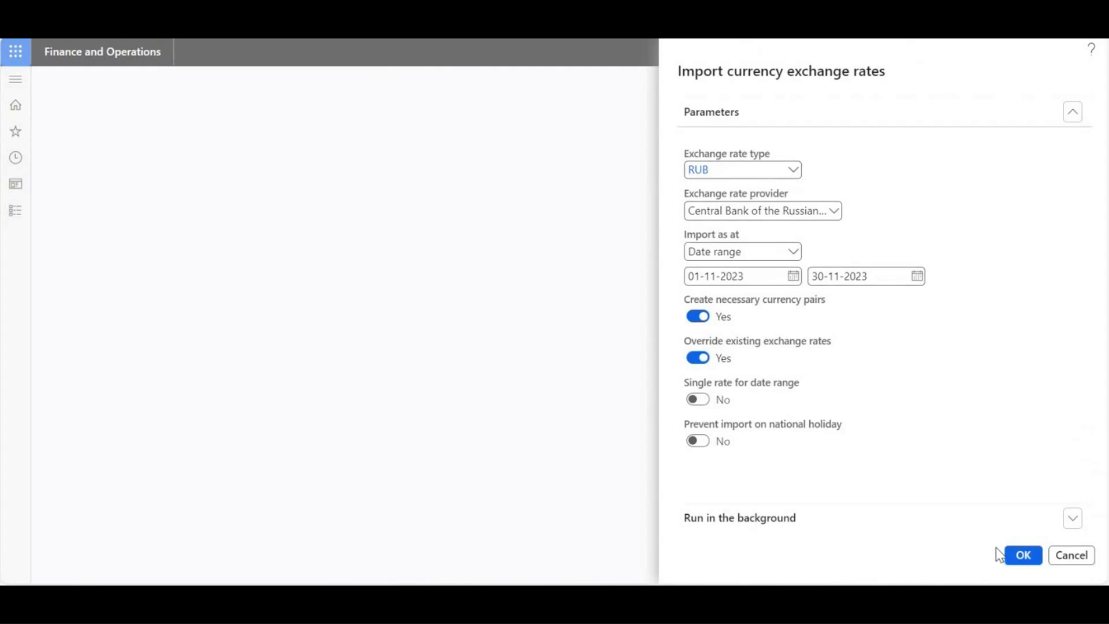
{"action": "left_click", "coordinate": [1021, 557]}
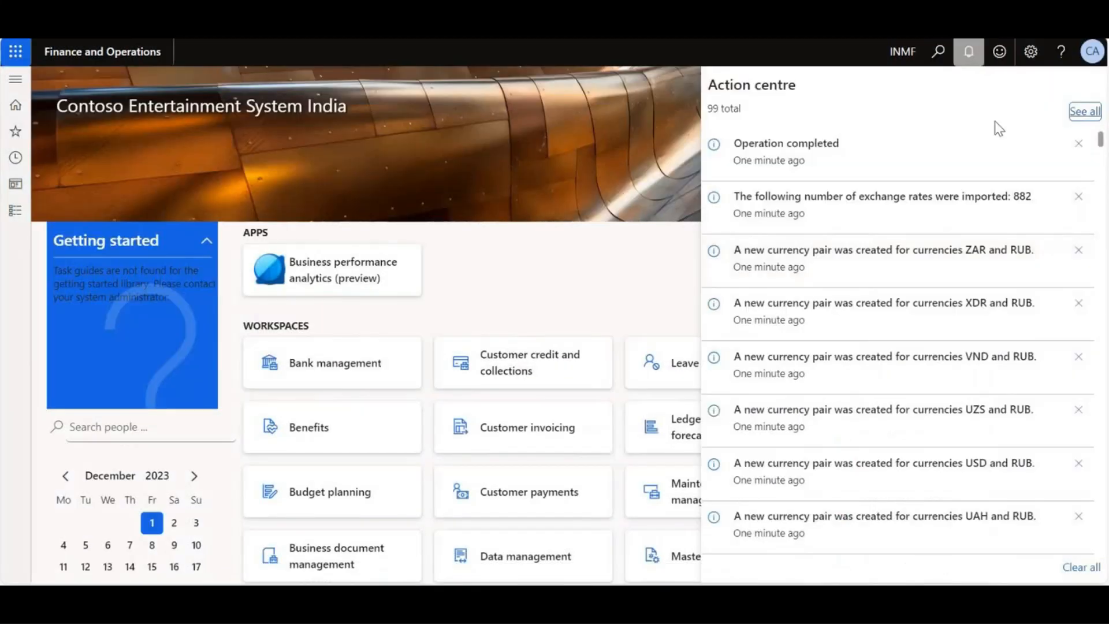
Open the currency exchange rates for the RUB rate type and look through the currency pairs and their dated rates
{"action": "left_click", "coordinate": [16, 210]}
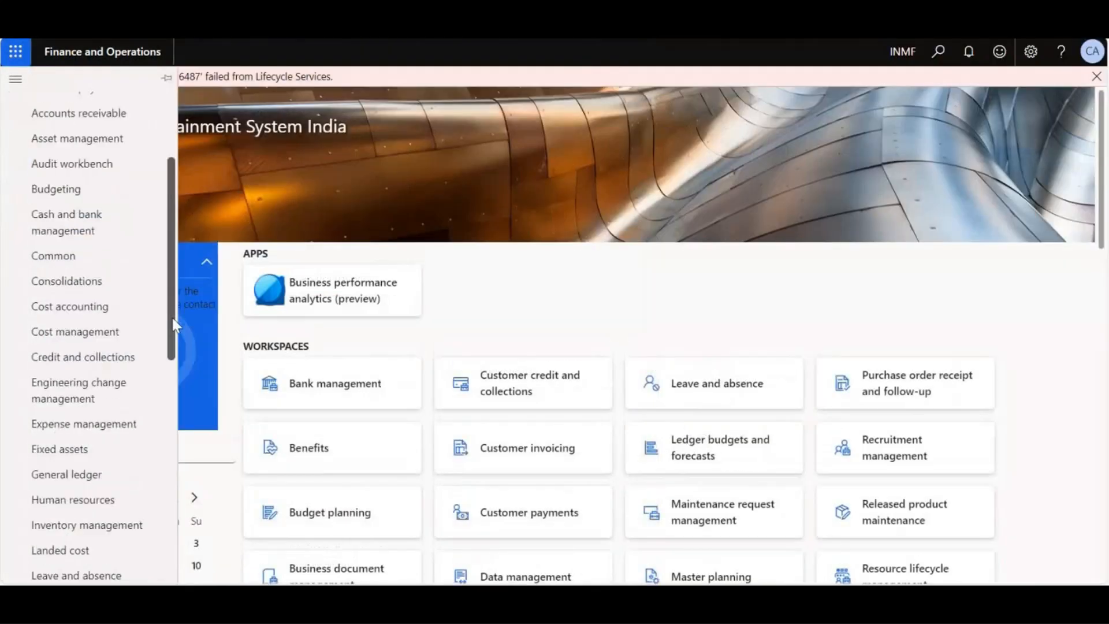
{"action": "left_click", "coordinate": [83, 472]}
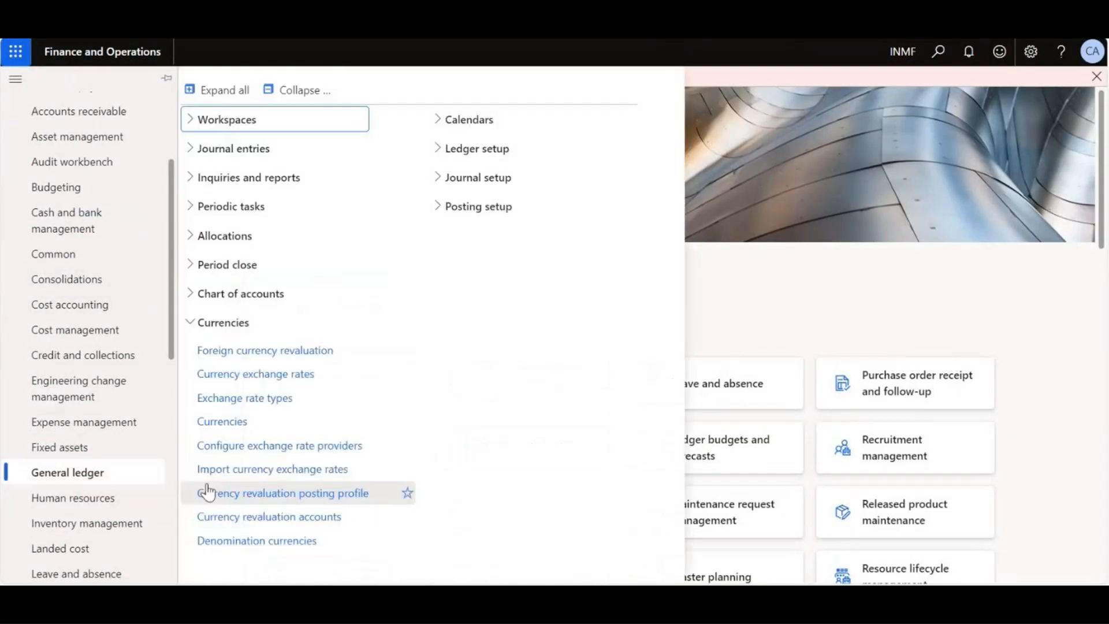
{"action": "left_click", "coordinate": [262, 374]}
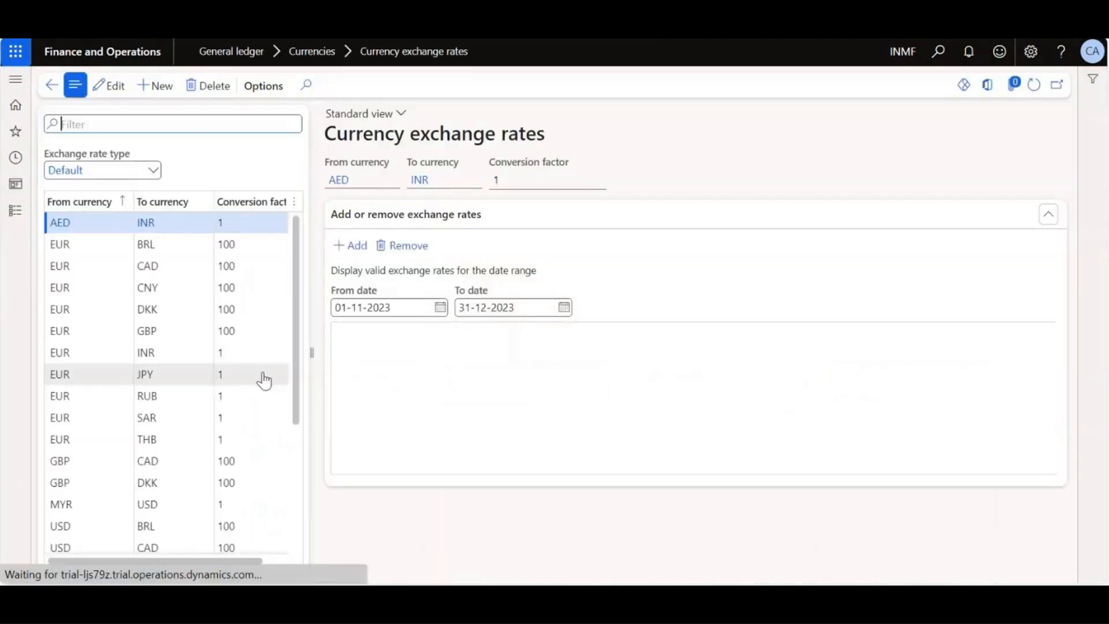
{"action": "left_click", "coordinate": [155, 171]}
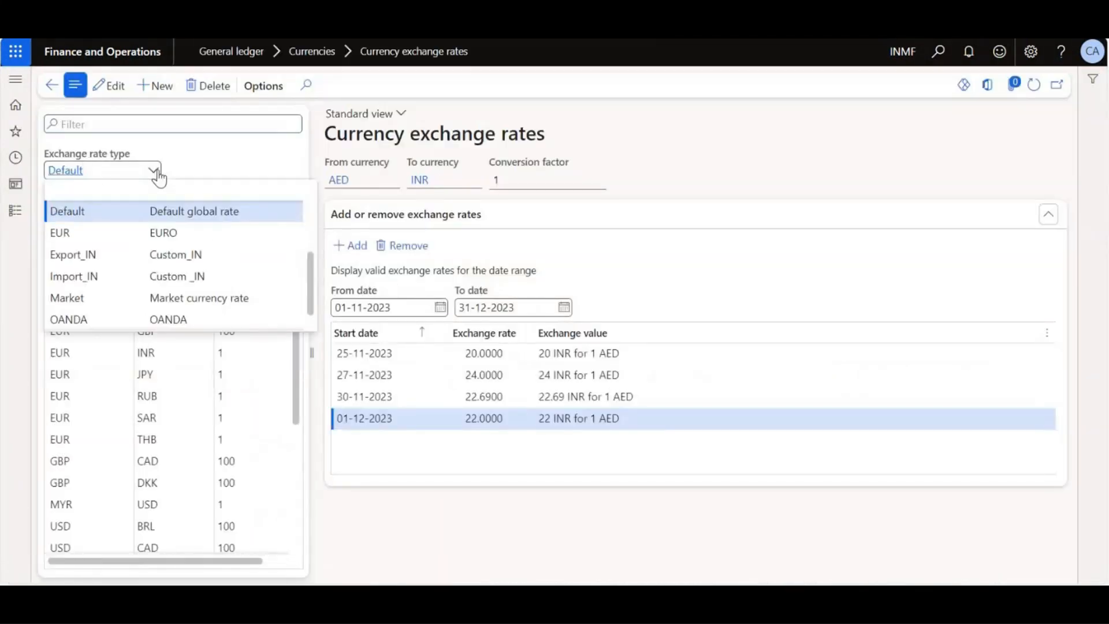
{"action": "key", "text": "Down"}
{"action": "key", "text": "Down"}
{"action": "key", "text": "Down"}
{"action": "key", "text": "Down"}
{"action": "key", "text": "Down"}
{"action": "key", "text": "Down"}
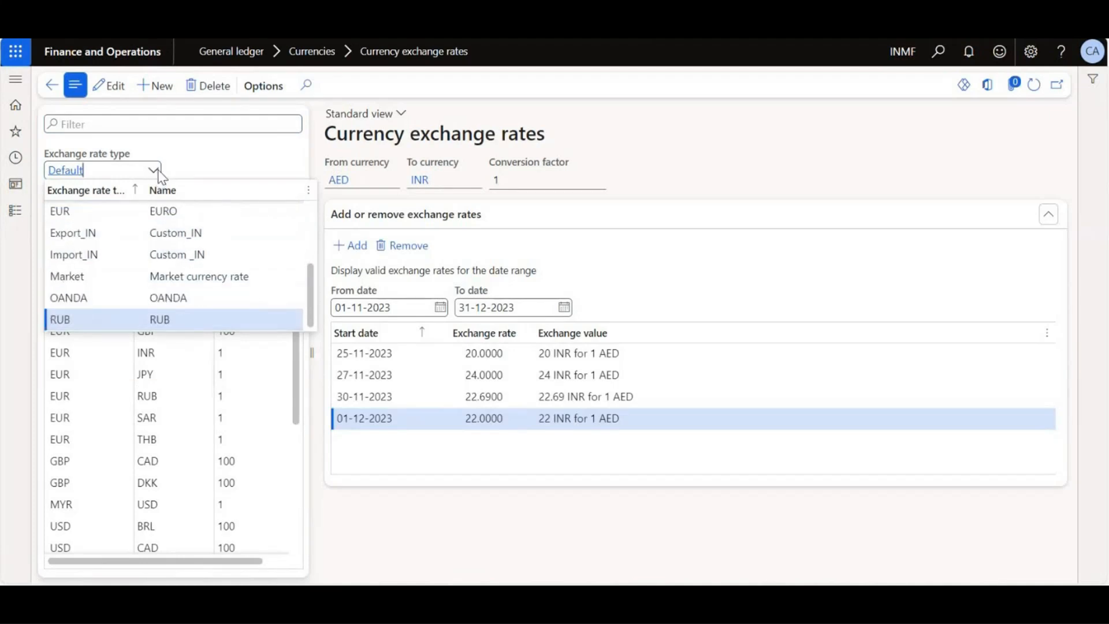
{"action": "key", "text": "Return"}
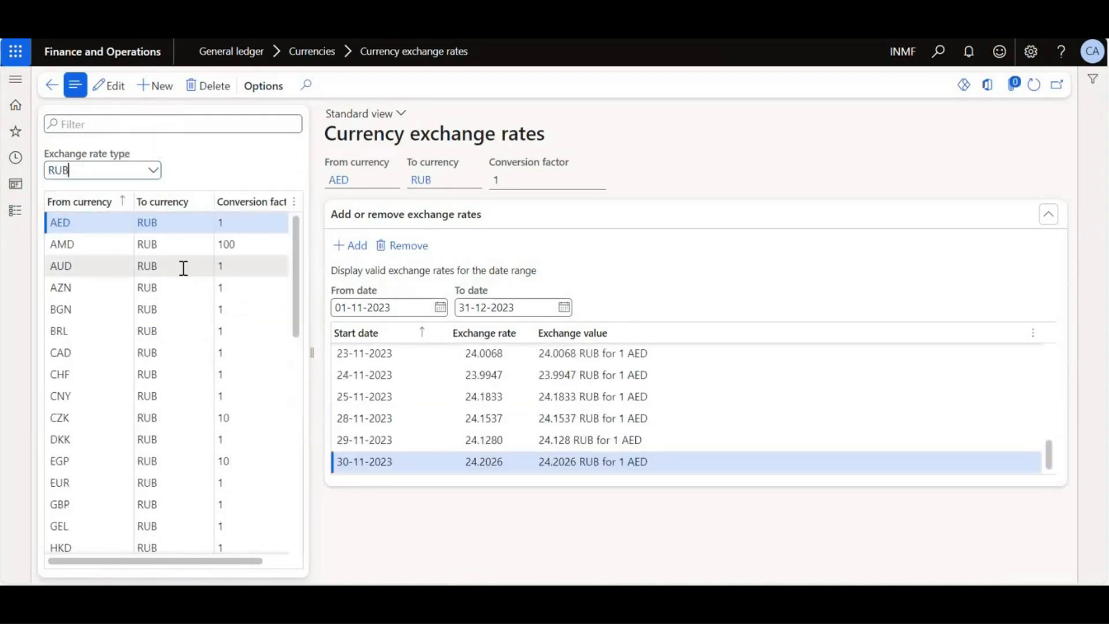
{"action": "left_click_drag", "start_coordinate": [293, 252], "coordinate": [293, 537]}
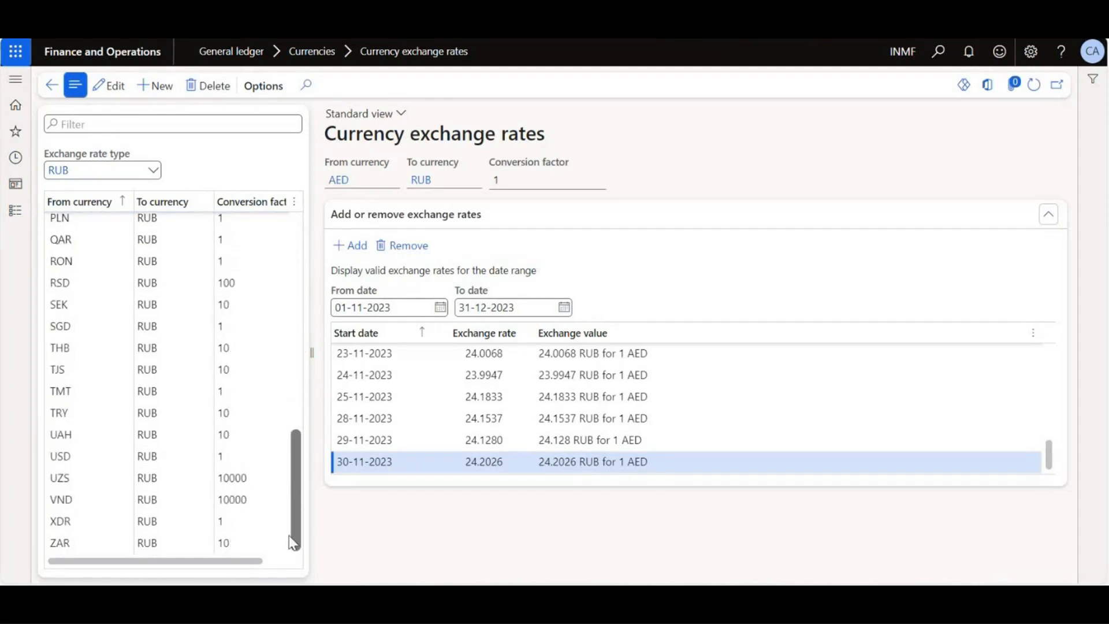
{"action": "mouse_move", "coordinate": [1049, 455]}
{"action": "left_mouse_down"}
{"action": "mouse_move", "coordinate": [1030, 349]}
{"action": "mouse_move", "coordinate": [1050, 476]}
{"action": "left_mouse_up"}
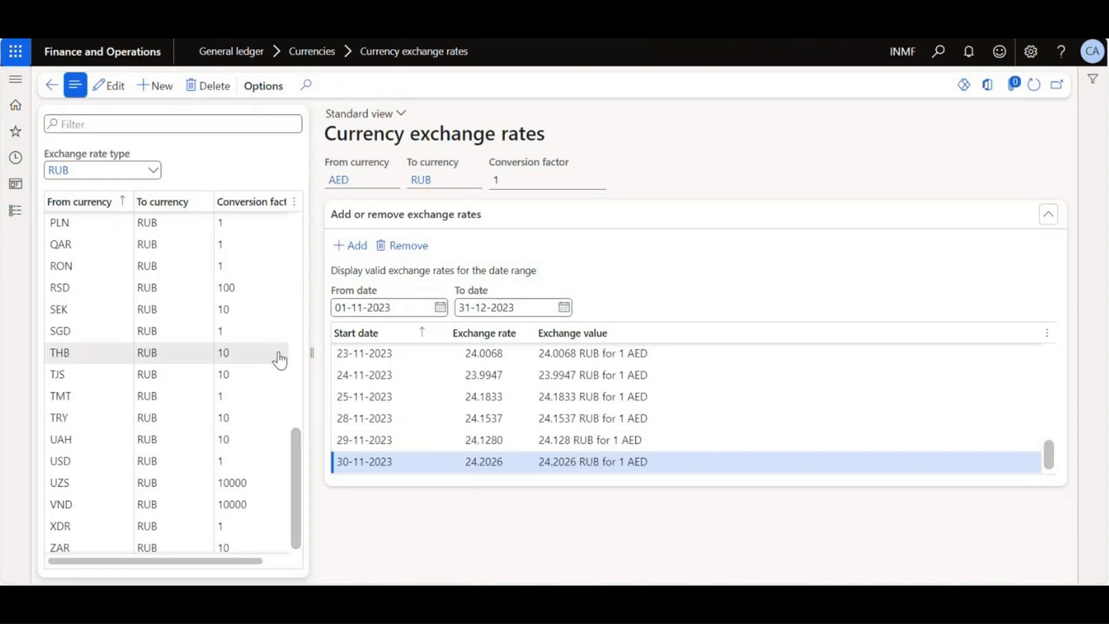
Return to the exchange rate provider configuration and examine the API key setting of OANDA Rates
{"action": "left_click", "coordinate": [23, 215]}
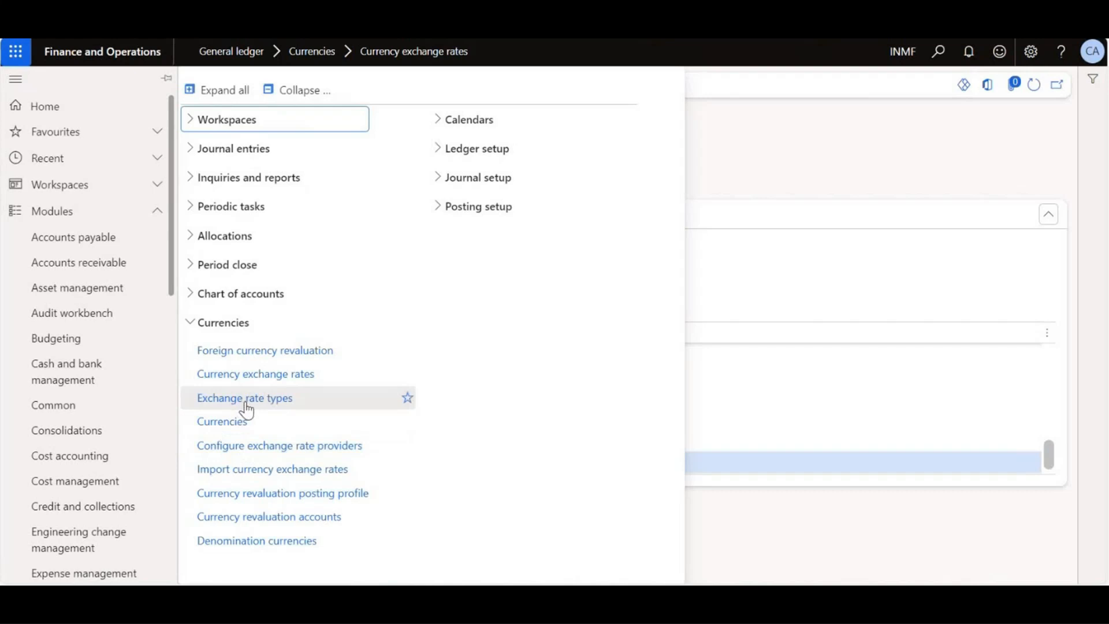
{"action": "left_click", "coordinate": [249, 451]}
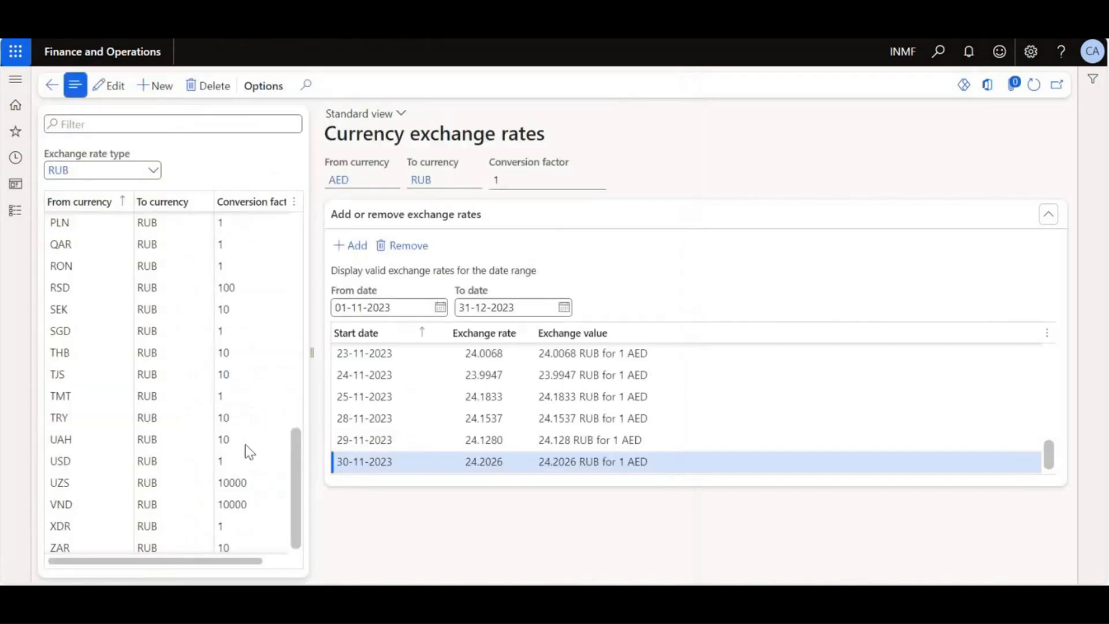
{"action": "left_click", "coordinate": [129, 215]}
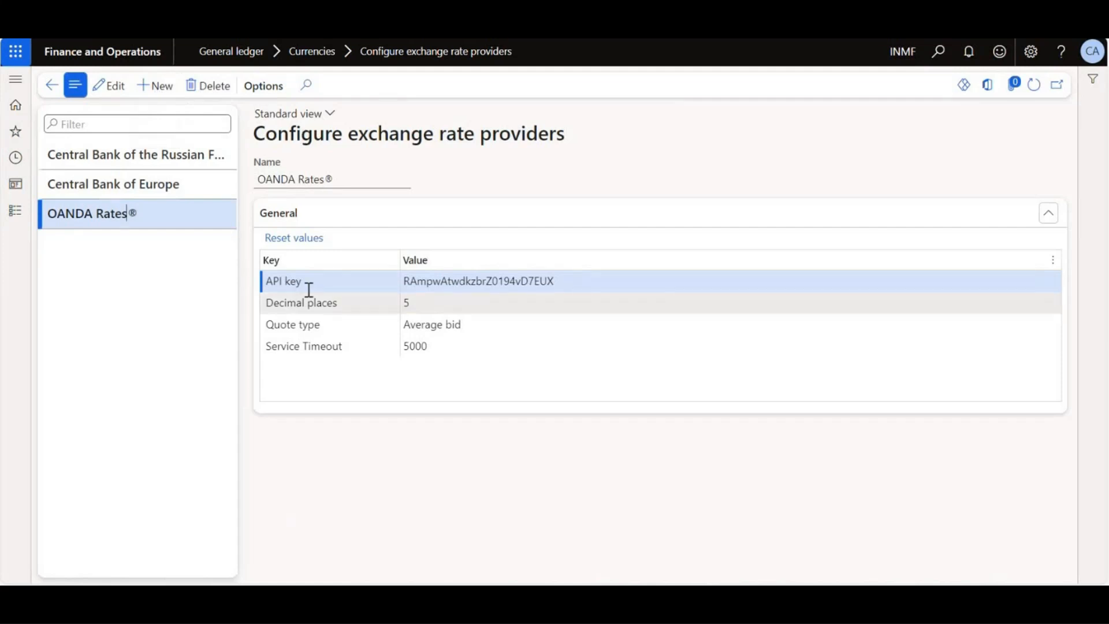
{"action": "left_click", "coordinate": [572, 281]}
{"action": "left_click_drag", "start_coordinate": [572, 280], "coordinate": [403, 282]}
{"action": "left_click", "coordinate": [427, 403]}
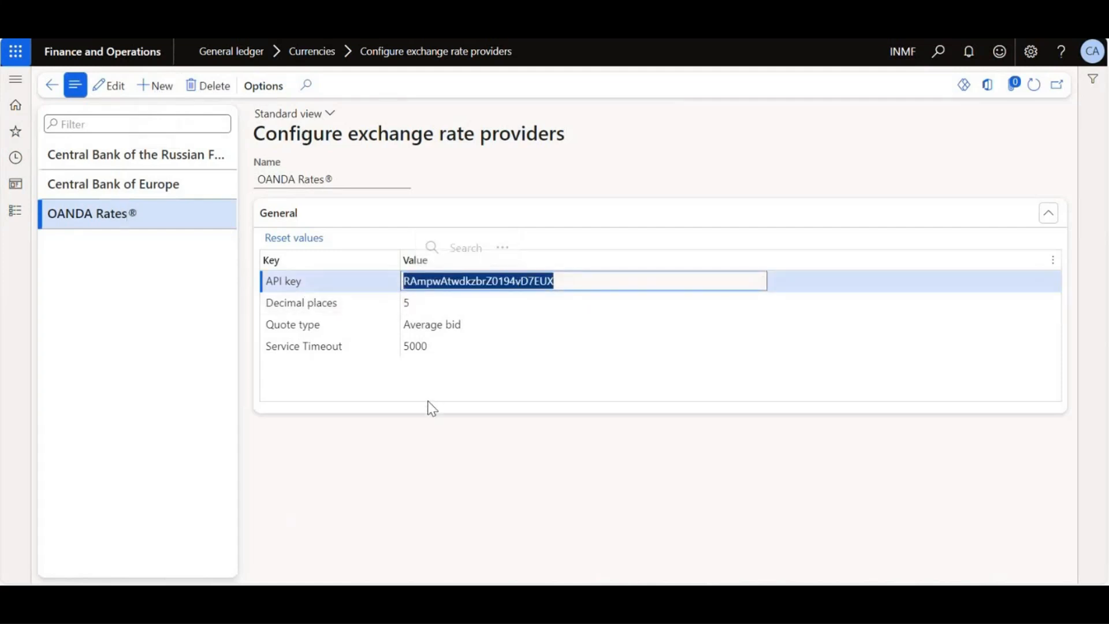
Put the OANDA Rates® provider configuration into edit mode and examine its API key value
{"action": "left_click", "coordinate": [119, 86]}
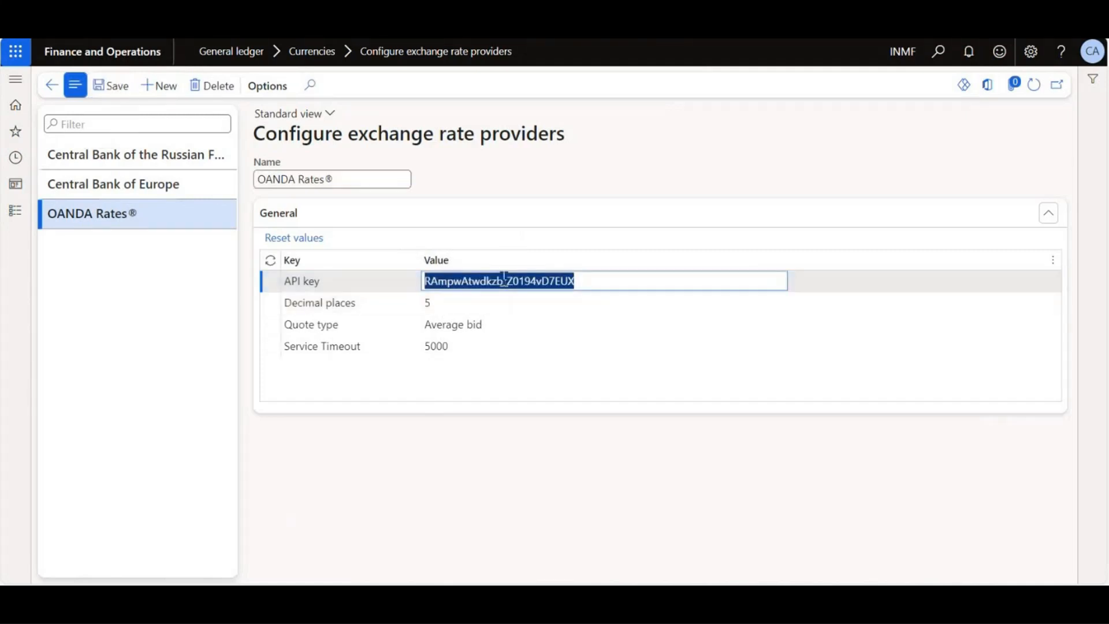
{"action": "left_click", "coordinate": [592, 282]}
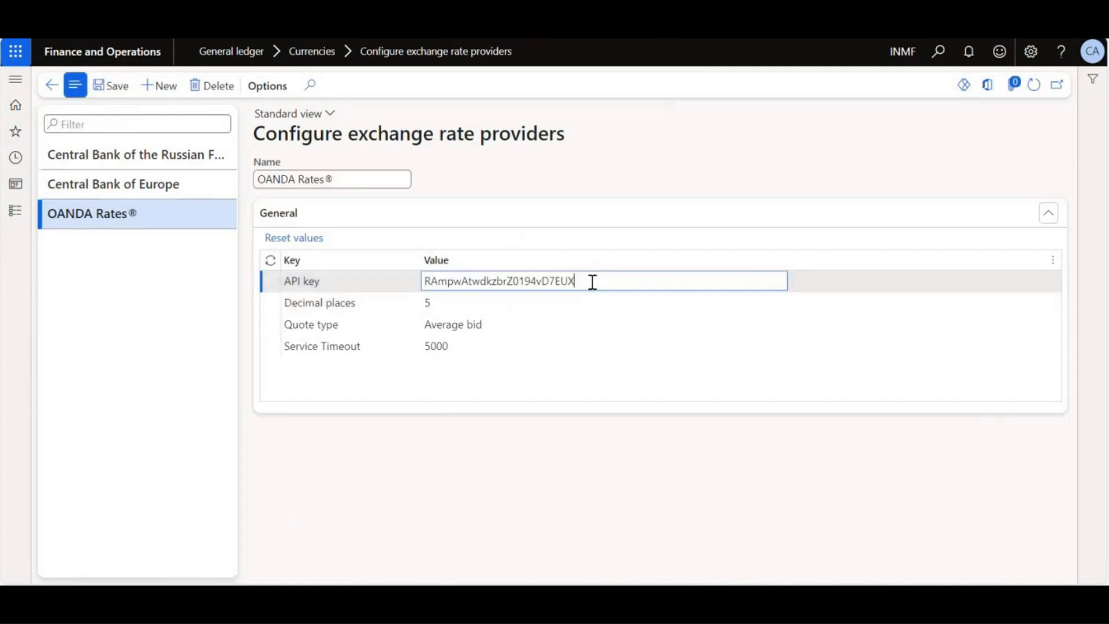
{"action": "left_click", "coordinate": [547, 429]}
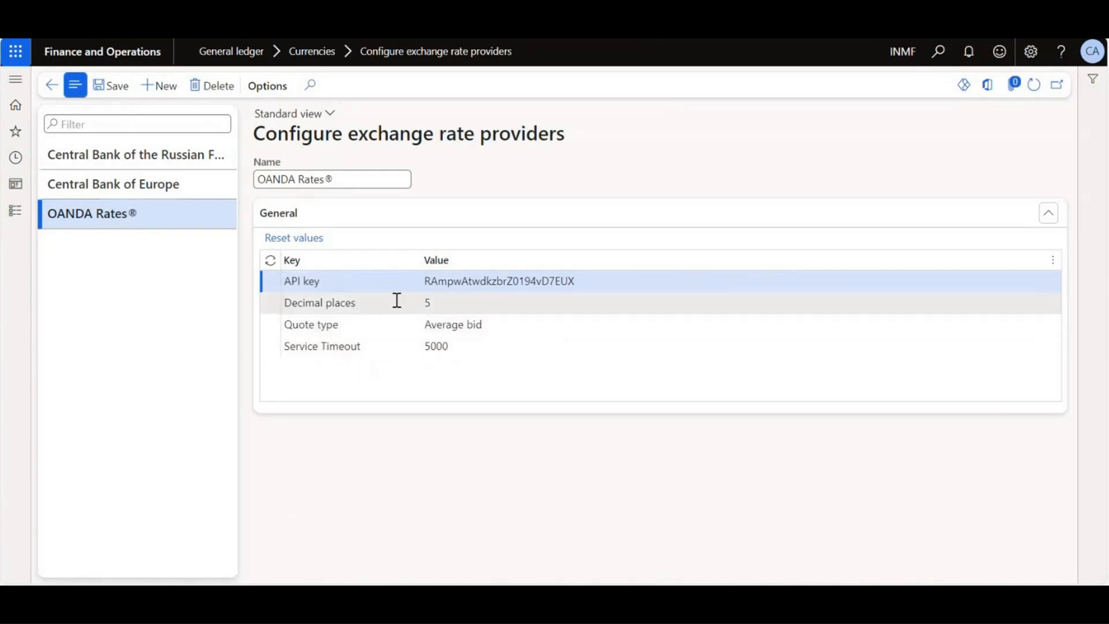
{"action": "left_click", "coordinate": [426, 281]}
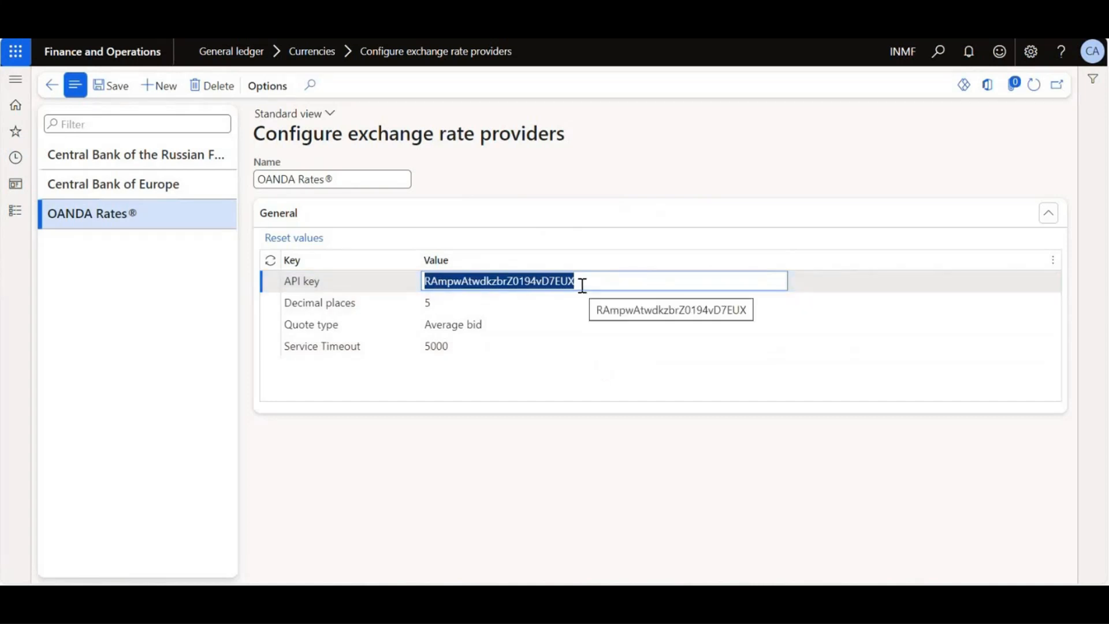
{"action": "left_click", "coordinate": [17, 214]}
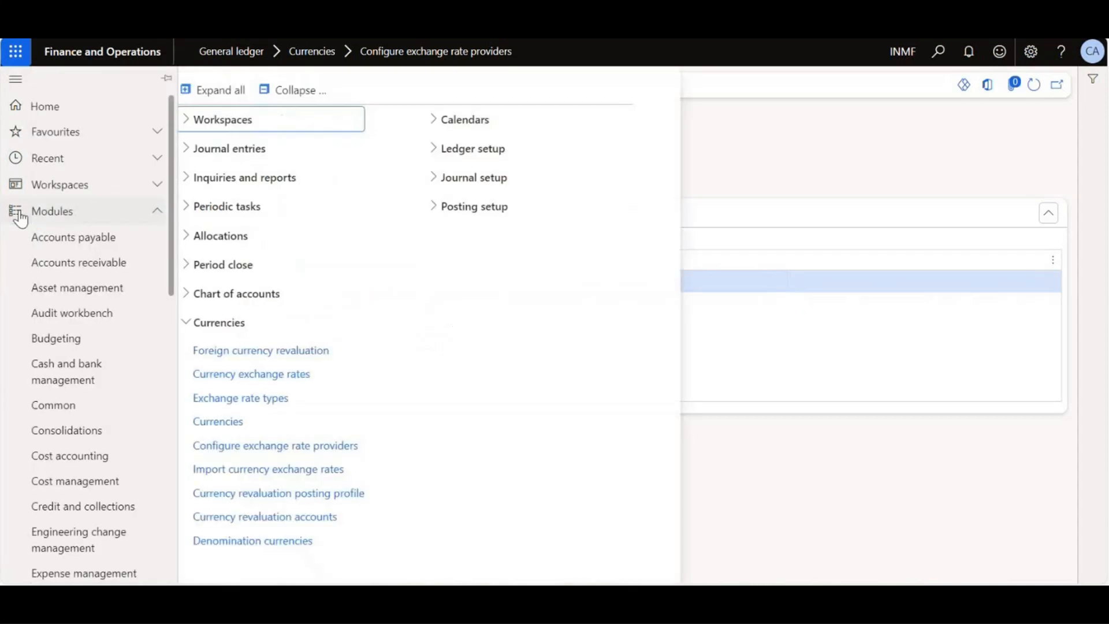
{"action": "left_click", "coordinate": [797, 325]}
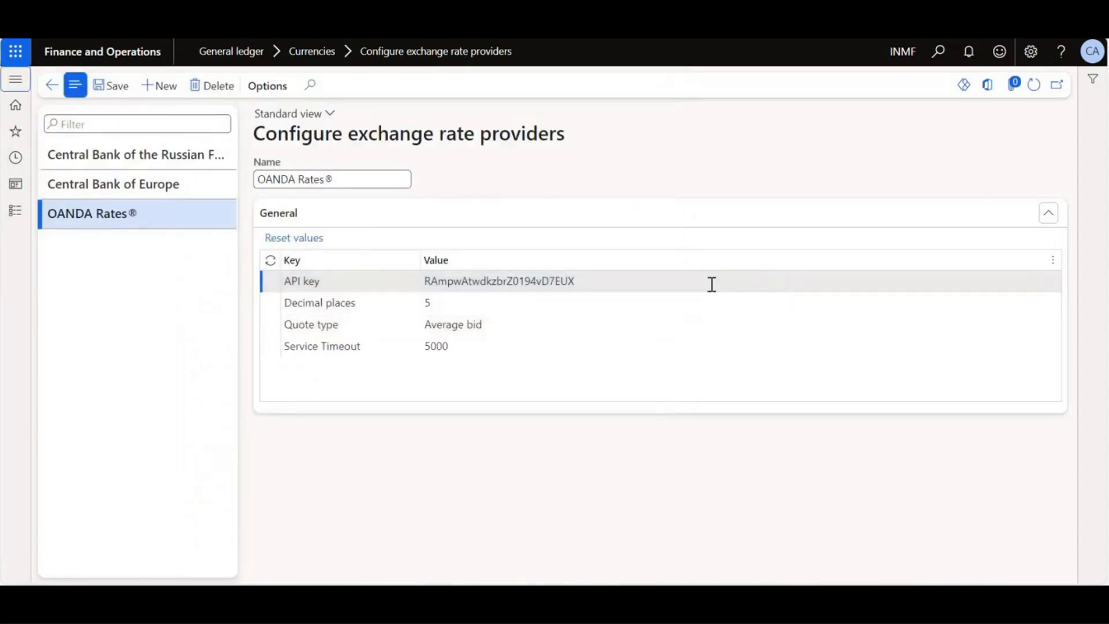
Start a currency exchange rate import and set its exchange rate type to OANDA
{"action": "left_click", "coordinate": [17, 210]}
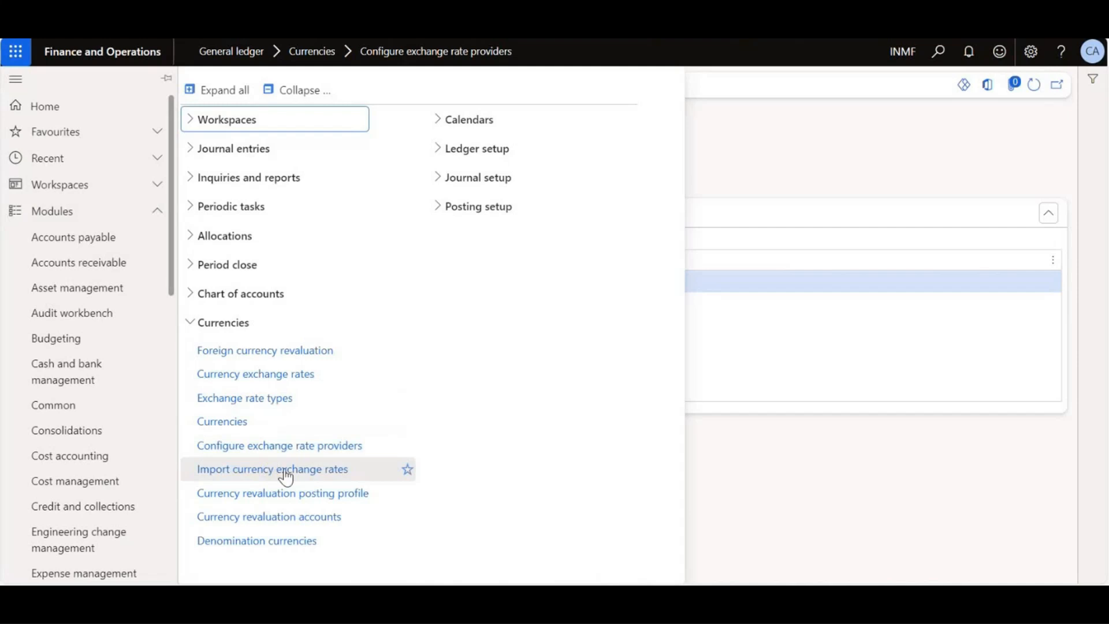
{"action": "left_click", "coordinate": [278, 470]}
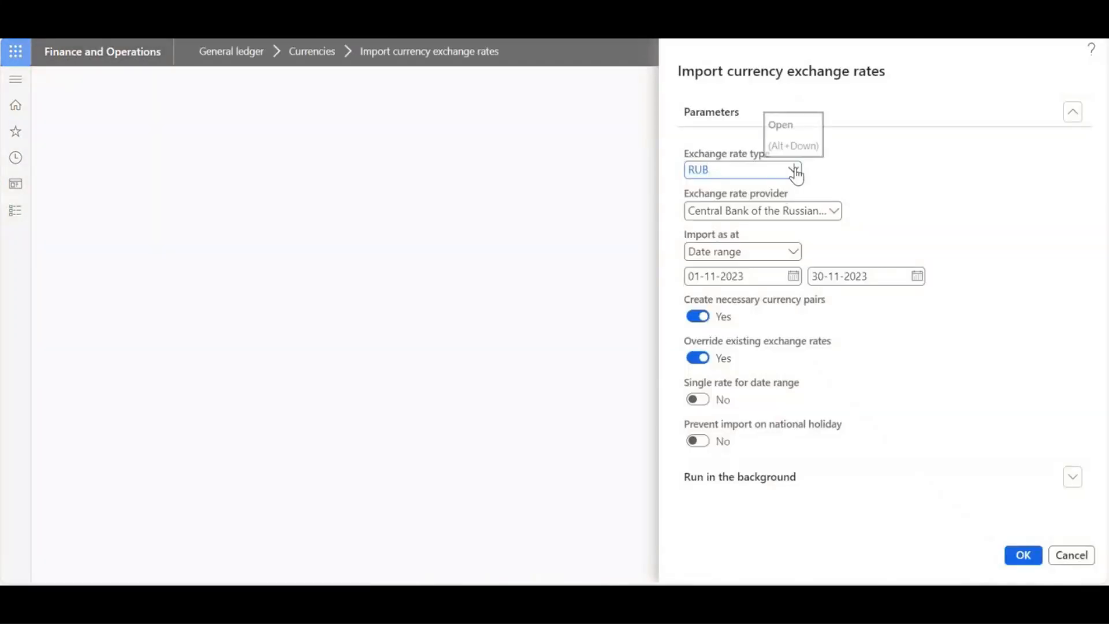
{"action": "left_click", "coordinate": [794, 171]}
{"action": "key", "text": "Up"}
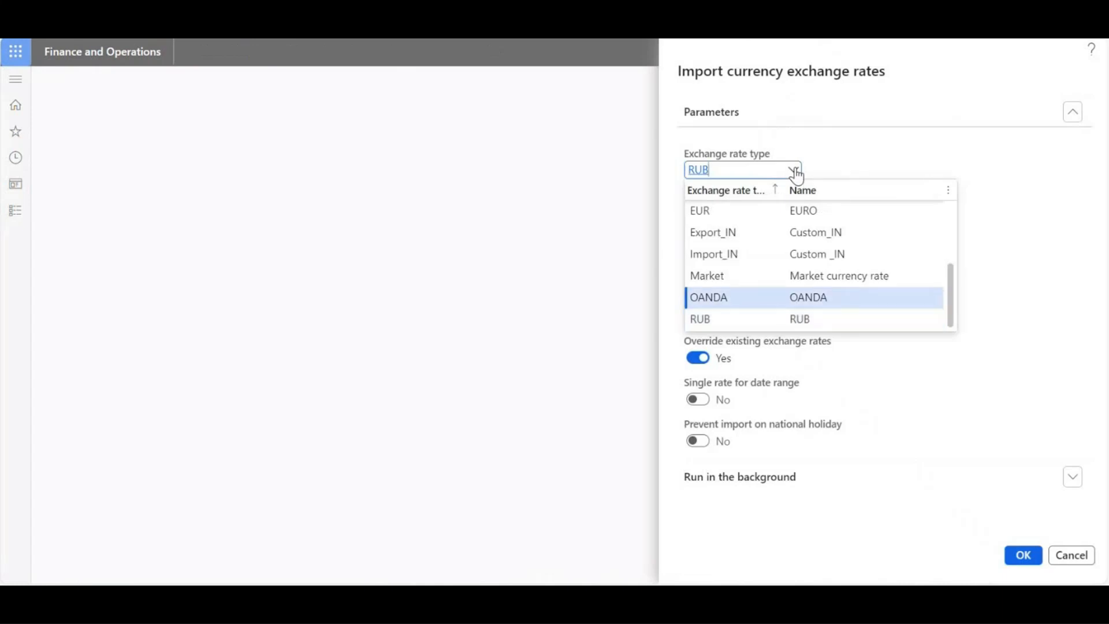
{"action": "key", "text": "Return"}
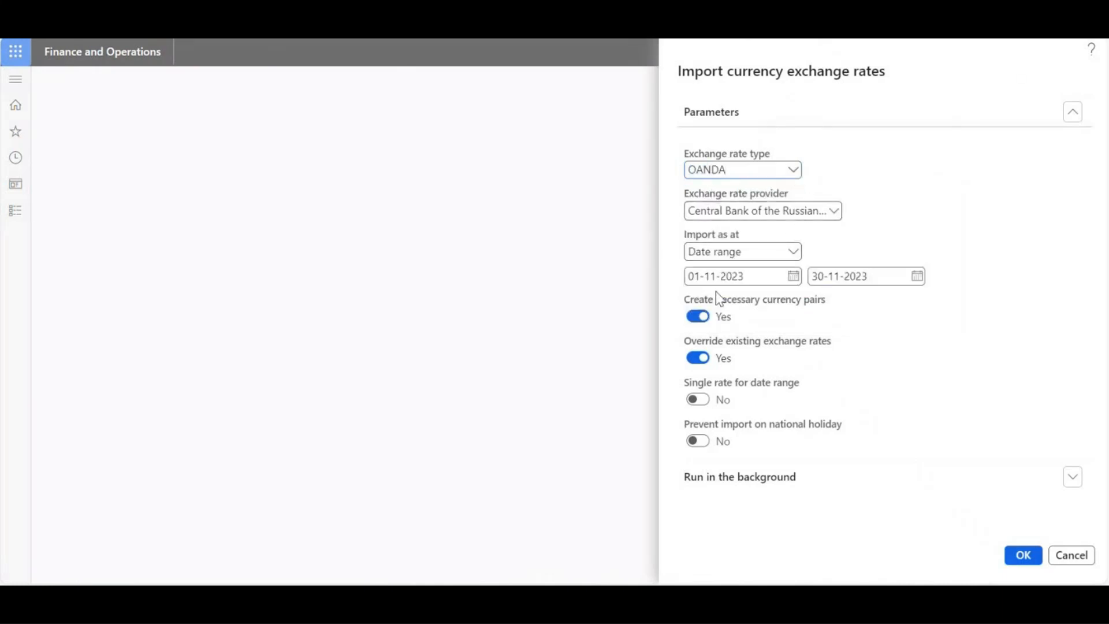
{"action": "left_click", "coordinate": [830, 215]}
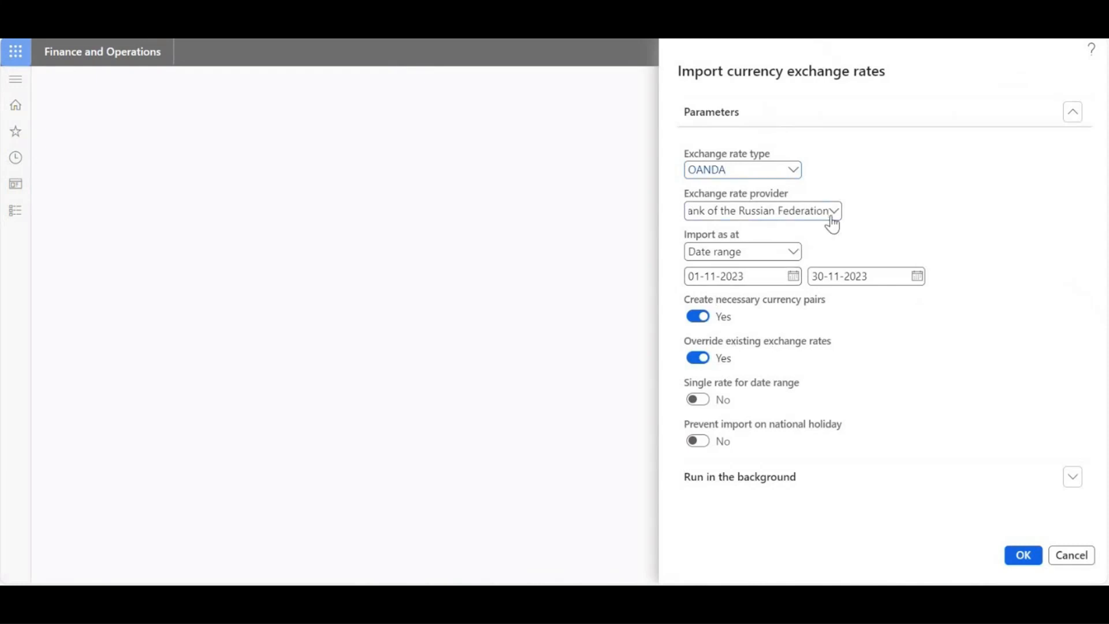
{"action": "left_click", "coordinate": [901, 404]}
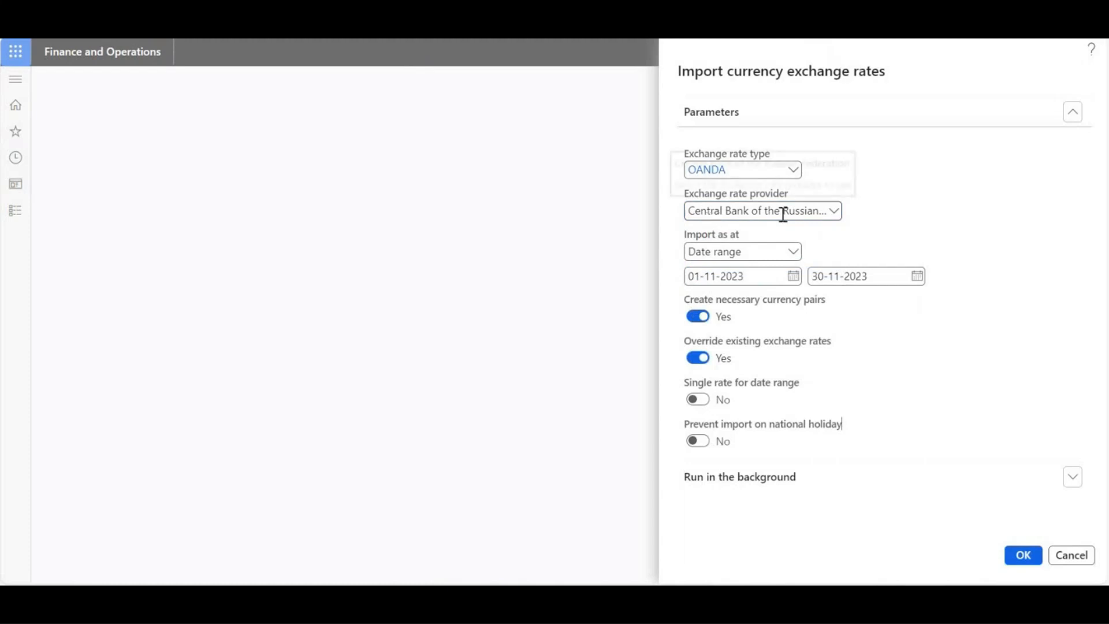
{"action": "left_click", "coordinate": [704, 325]}
{"action": "left_click", "coordinate": [704, 325]}
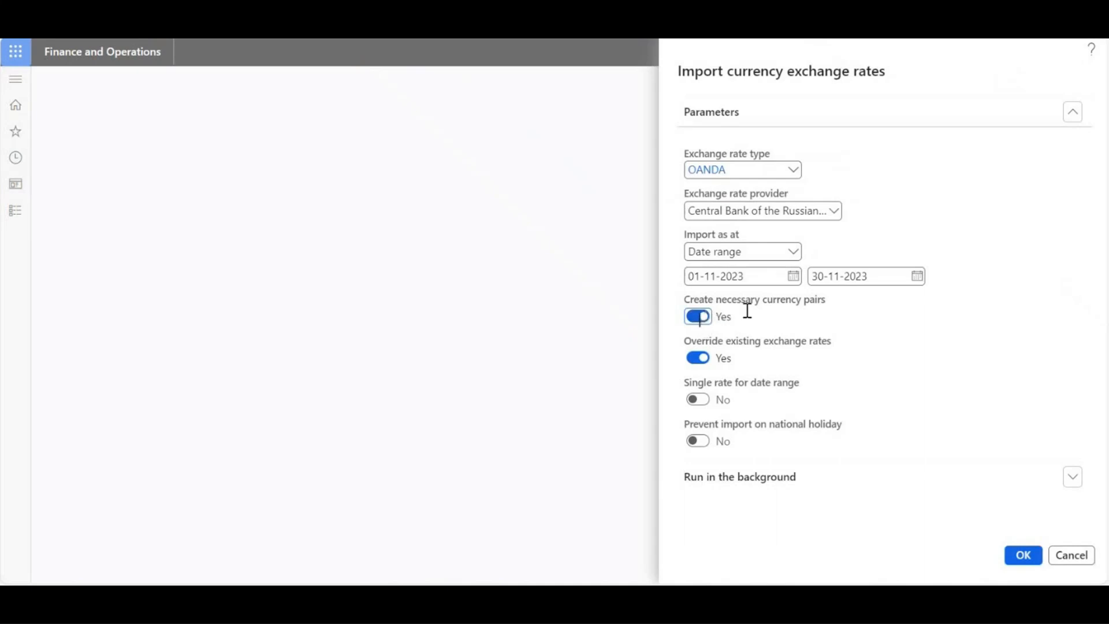
{"action": "left_click", "coordinate": [697, 400]}
{"action": "left_click", "coordinate": [694, 444]}
Set the import's exchange rate provider to OANDA Rates® and try to switch on creation of necessary currency pairs
{"action": "left_click", "coordinate": [834, 215]}
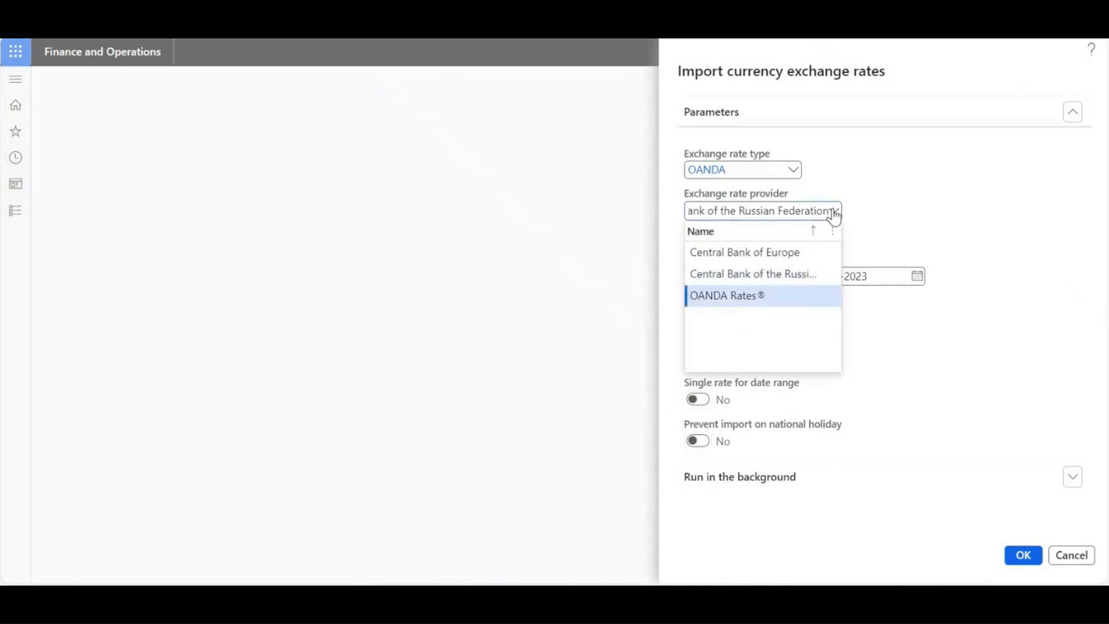
{"action": "left_click", "coordinate": [820, 296]}
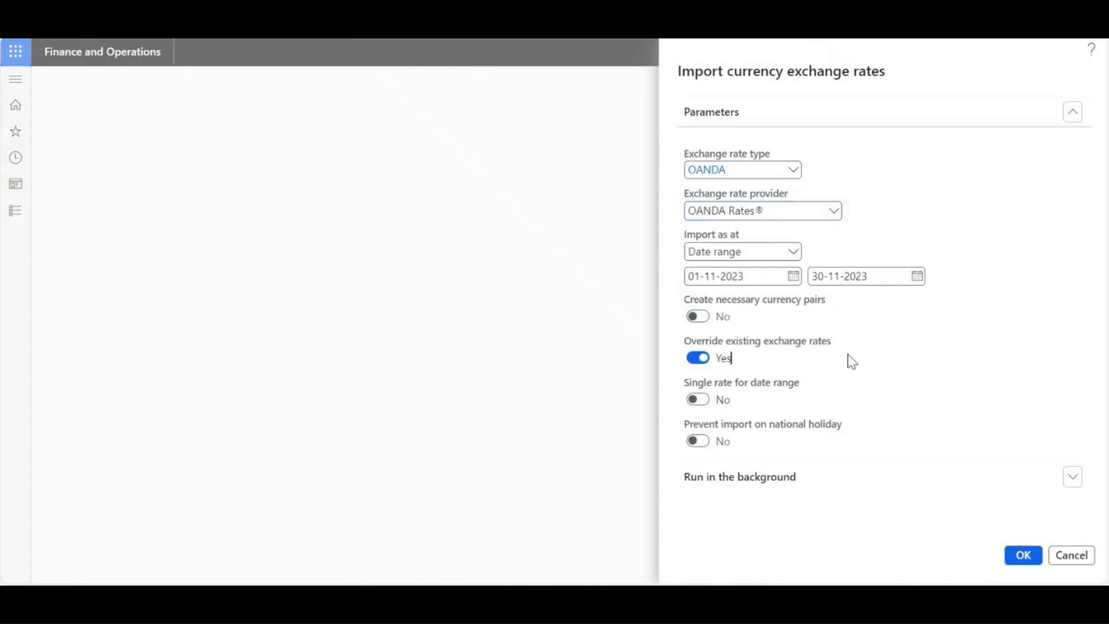
{"action": "left_click", "coordinate": [695, 319]}
Switch to another Finance and Operations browser tab and open the General ledger's currency exchange rates
{"action": "mouse_move", "coordinate": [2, 188]}
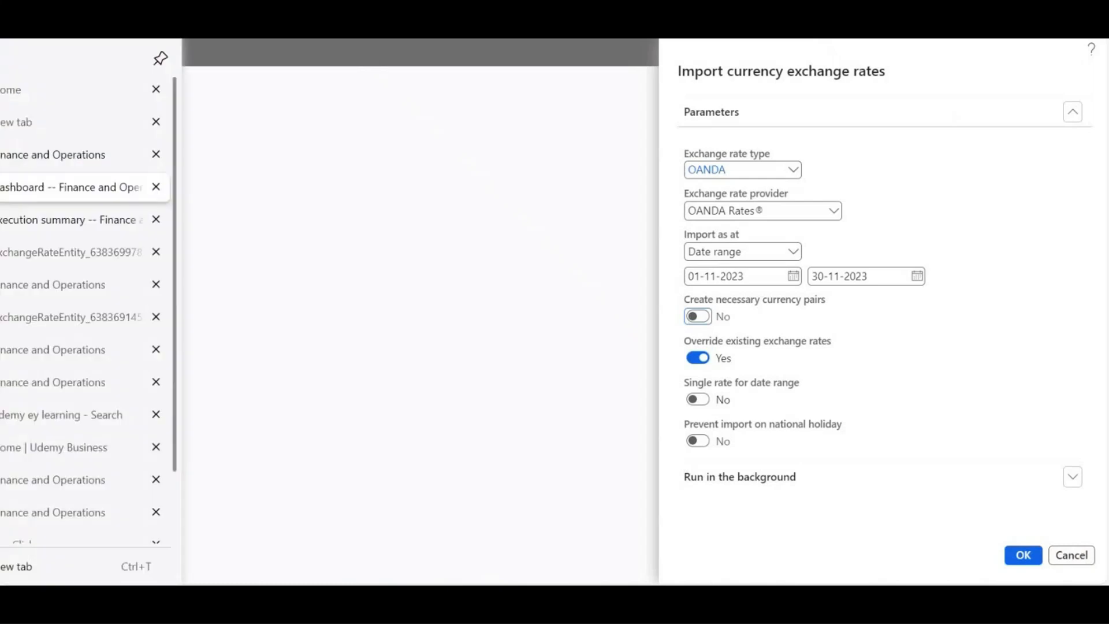
{"action": "left_click", "coordinate": [35, 155]}
{"action": "left_click", "coordinate": [740, 306]}
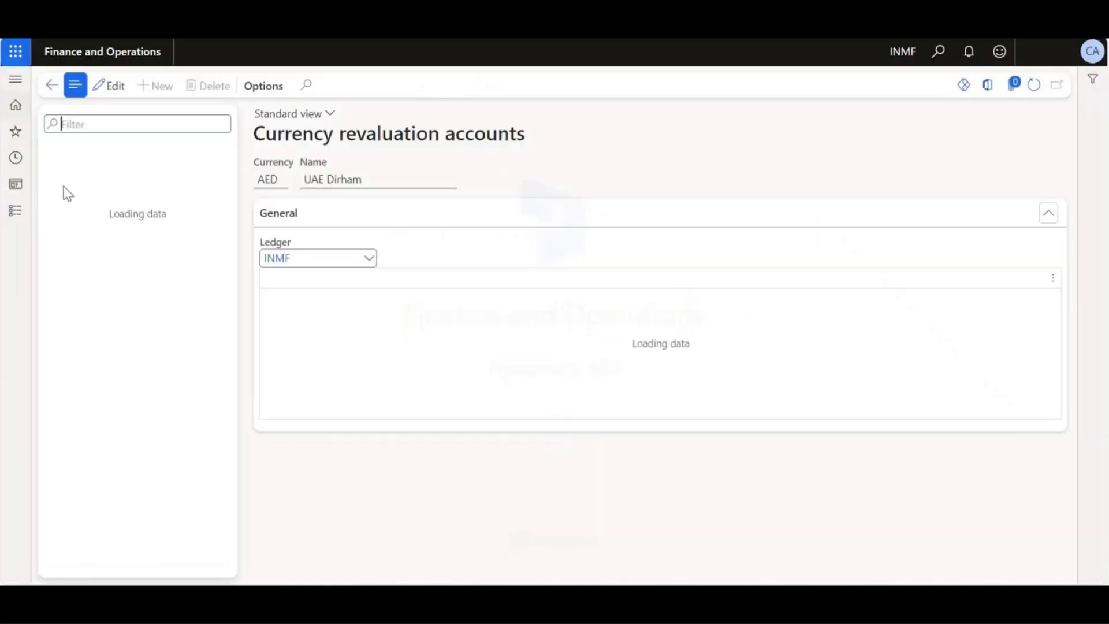
{"action": "left_click", "coordinate": [20, 211]}
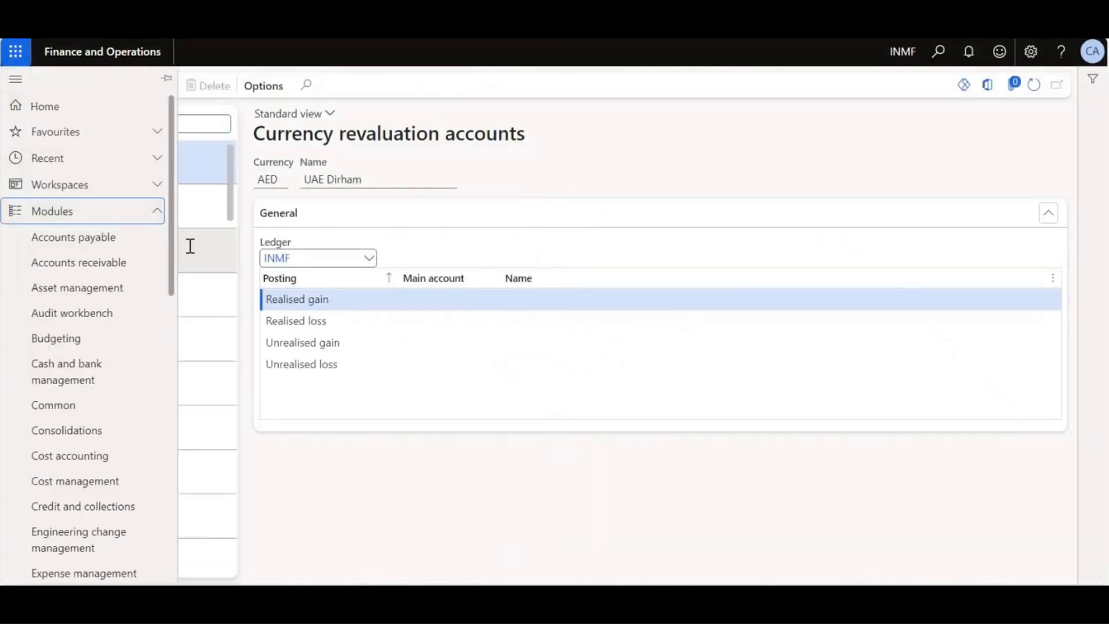
{"action": "left_click_drag", "start_coordinate": [174, 255], "coordinate": [173, 381]}
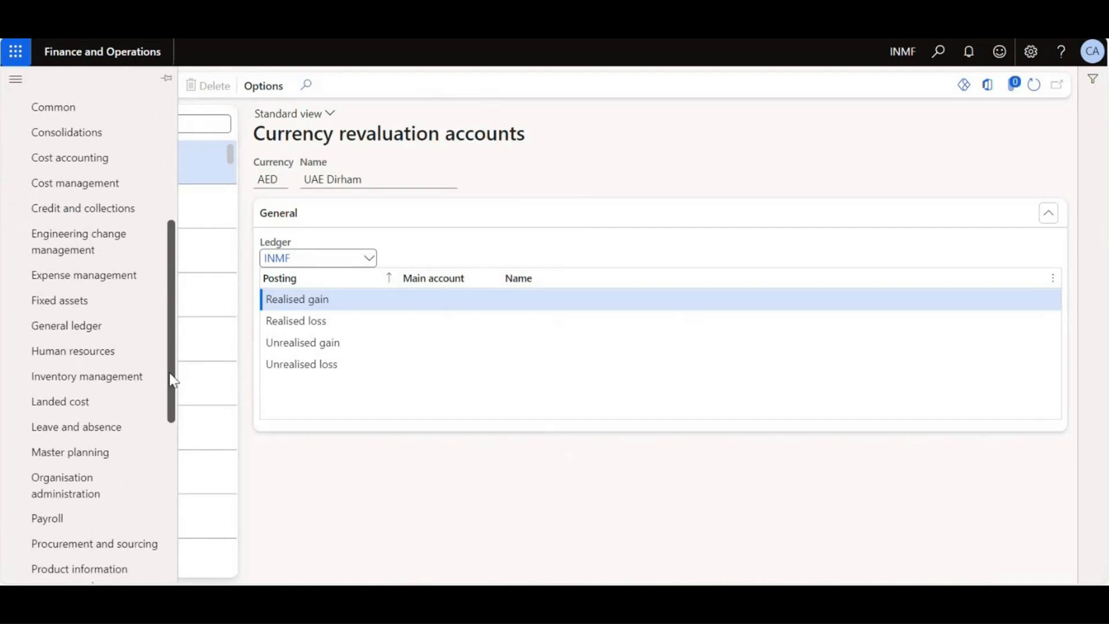
{"action": "left_click", "coordinate": [103, 335]}
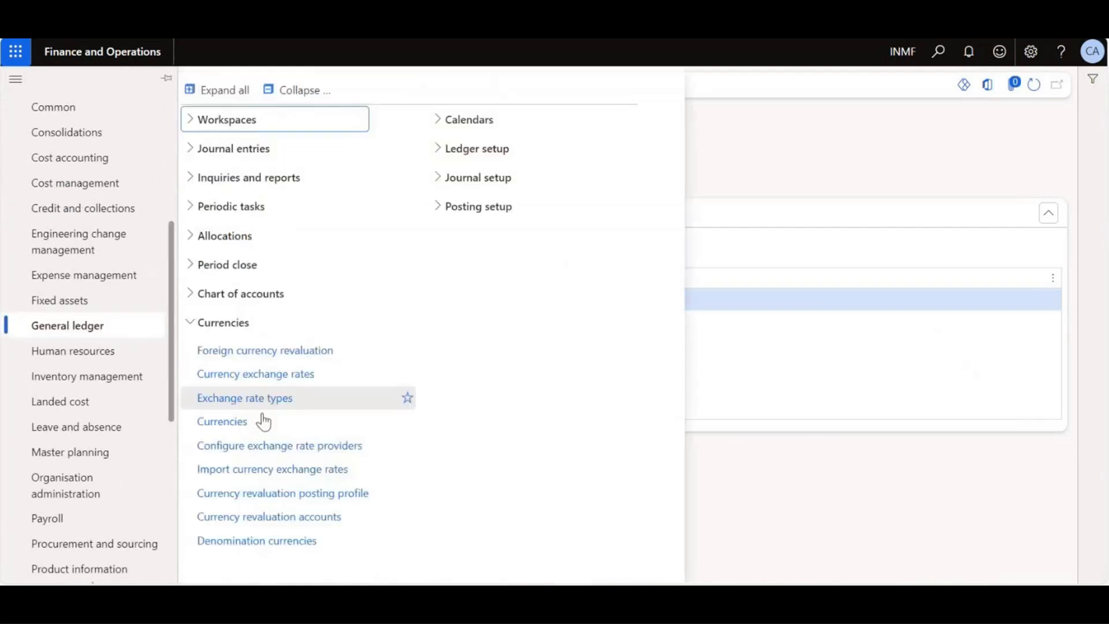
{"action": "left_click", "coordinate": [260, 381]}
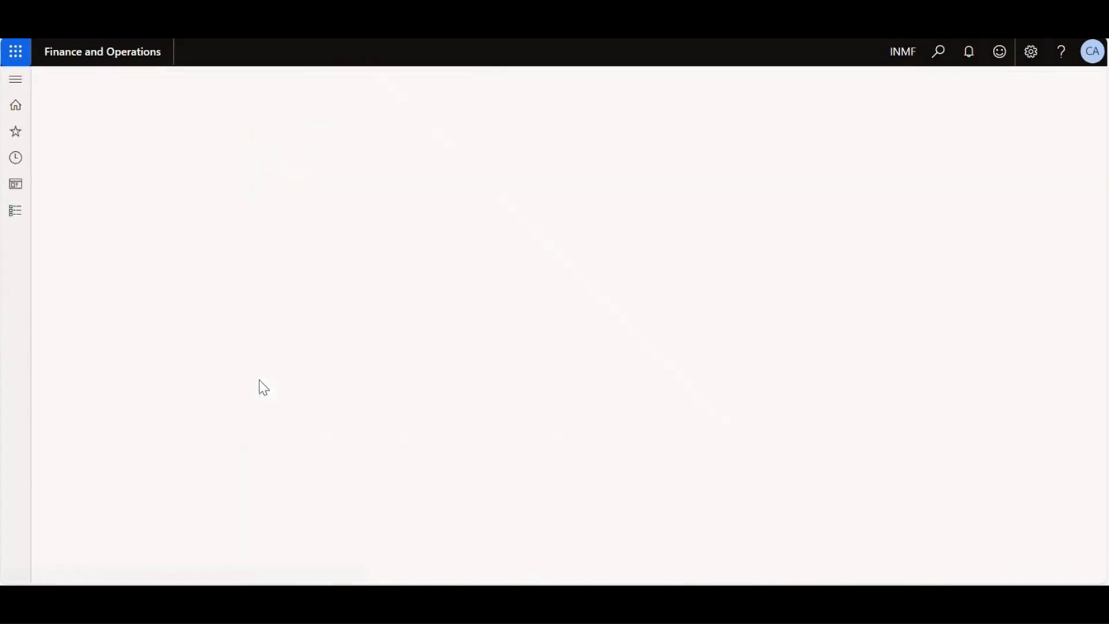
Show the currency exchange rates for the OANDA rate type and examine its currency pairs
{"action": "left_click", "coordinate": [155, 179]}
{"action": "key", "text": "Down"}
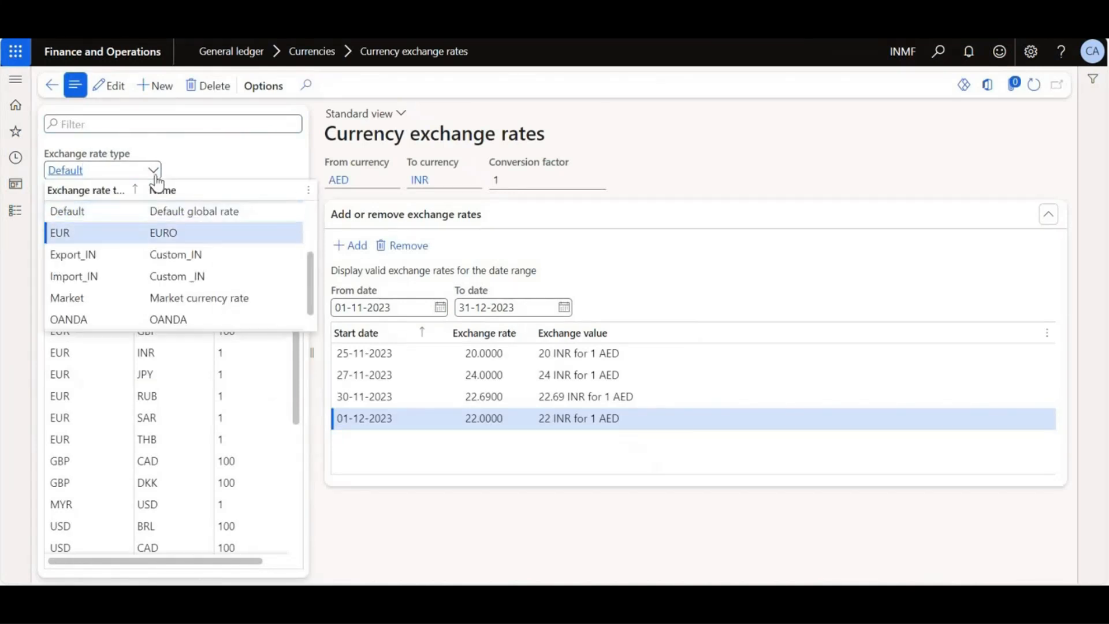
{"action": "key", "text": "Down"}
{"action": "key", "text": "Down"}
{"action": "key", "text": "Down"}
{"action": "key", "text": "Down"}
{"action": "key", "text": "Down"}
{"action": "key", "text": "Up"}
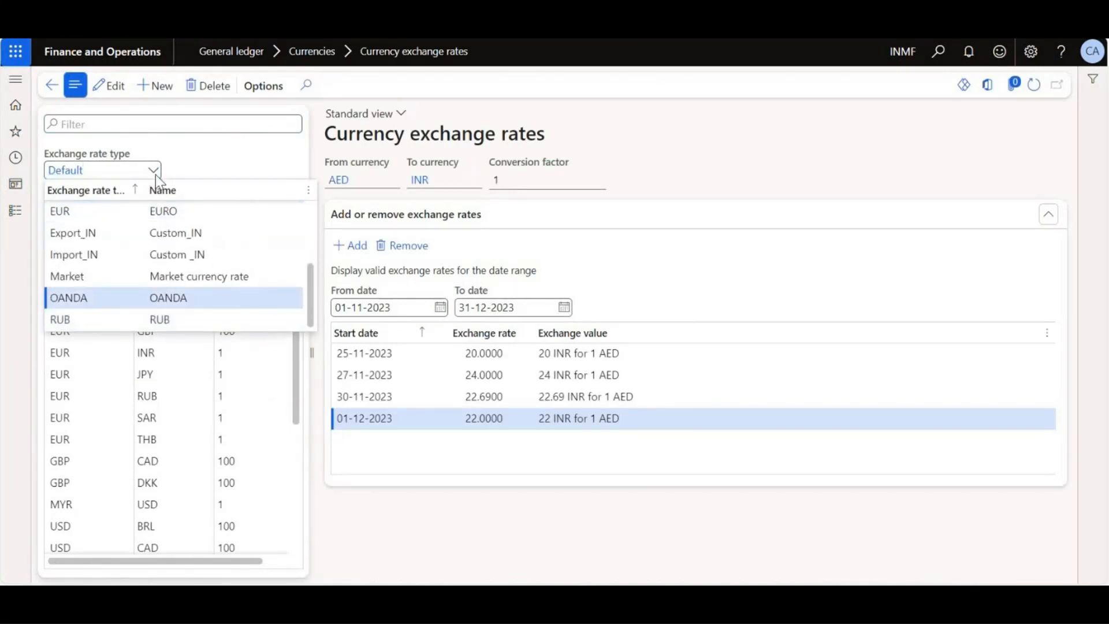
{"action": "key", "text": "Return"}
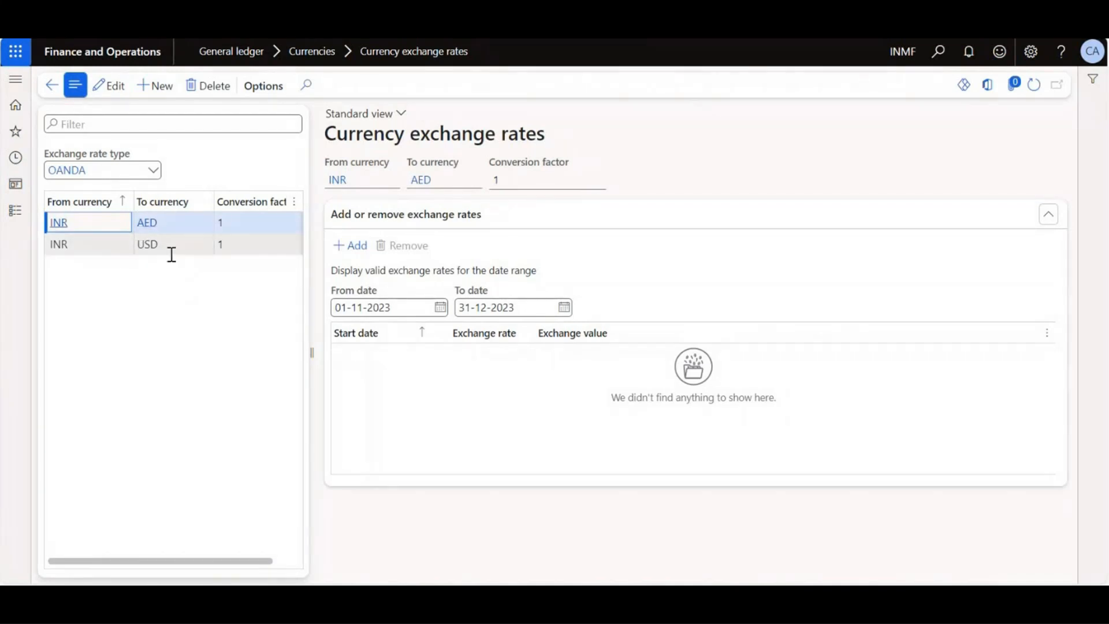
{"action": "mouse_move", "coordinate": [171, 254]}
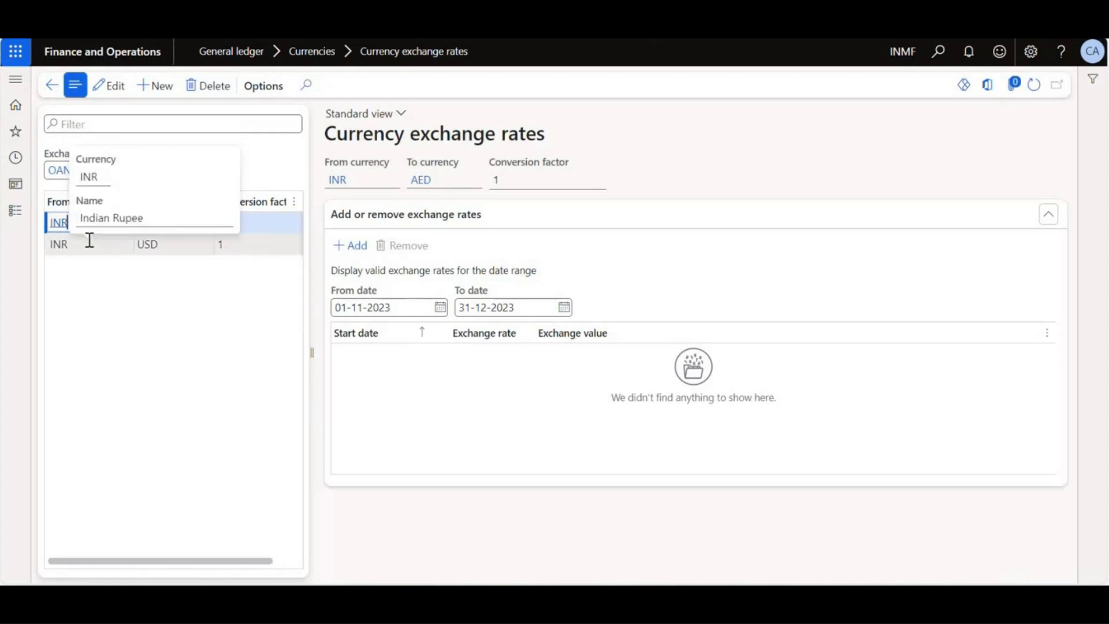
Reopen the exchange rate import and run it for rate type OANDA with provider OANDA Rates®, dates 01-11-2023 to 30-11-2023
{"action": "left_click", "coordinate": [23, 215]}
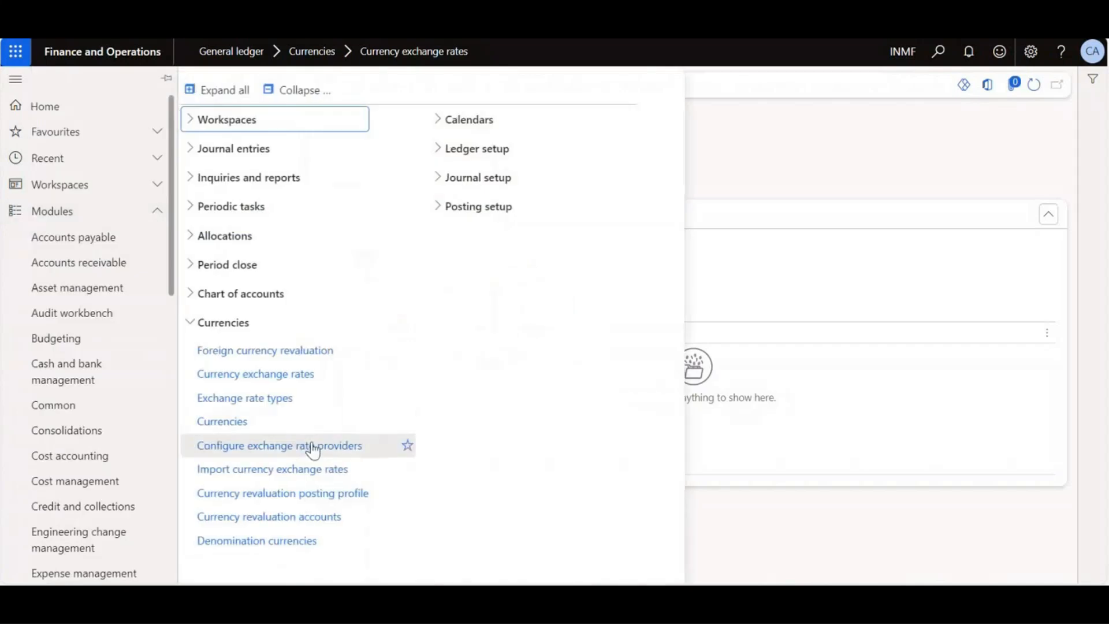
{"action": "left_click", "coordinate": [312, 466]}
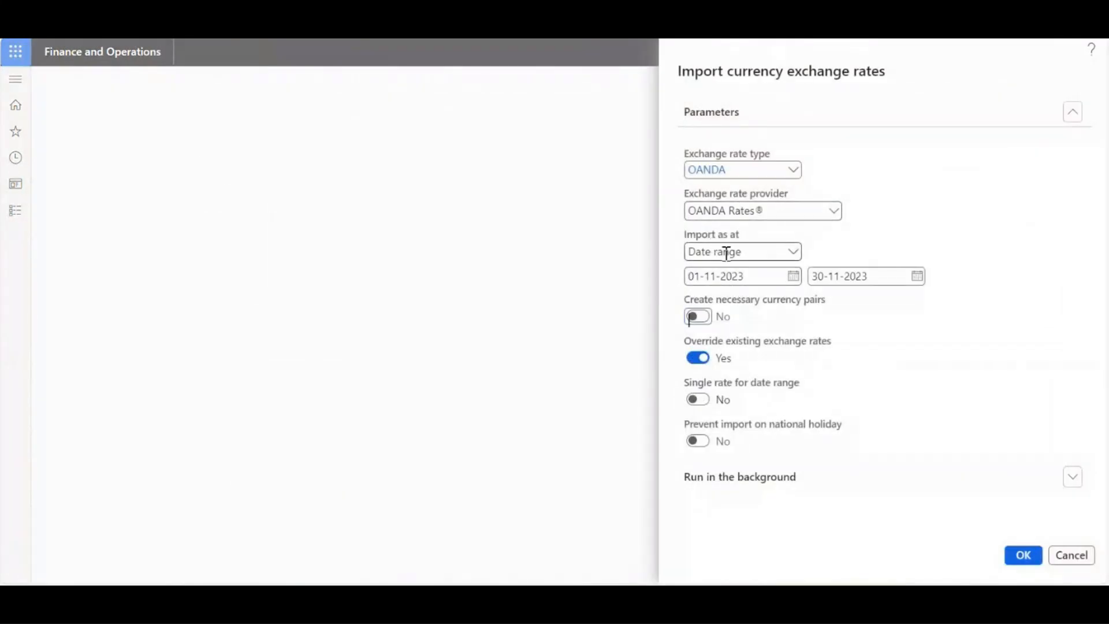
{"action": "left_click", "coordinate": [795, 253]}
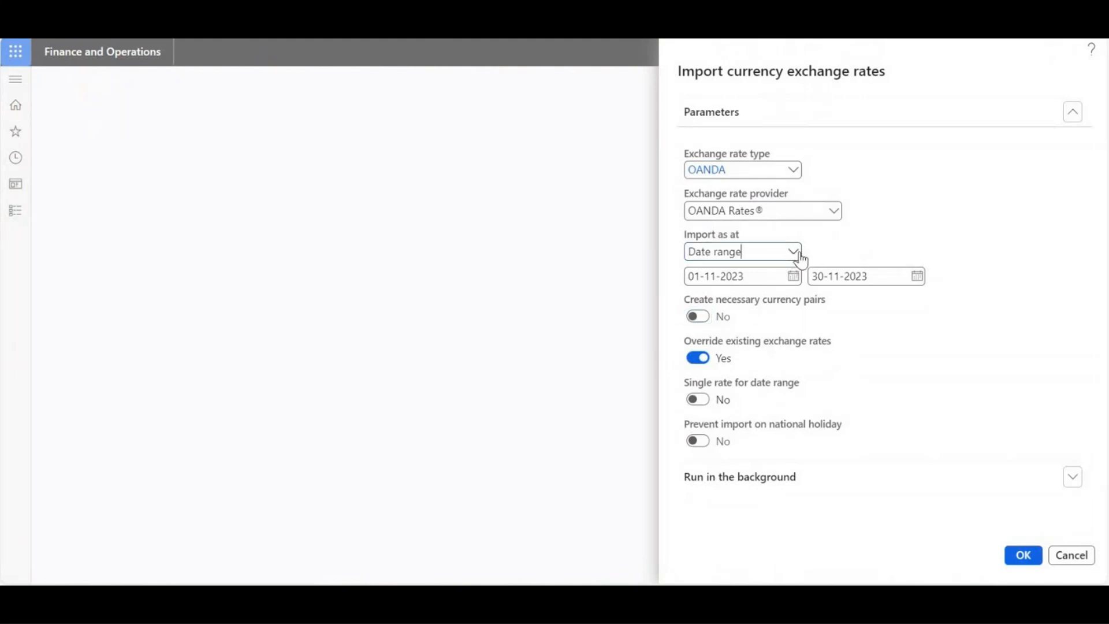
{"action": "left_click", "coordinate": [905, 323]}
{"action": "left_click", "coordinate": [699, 400]}
{"action": "left_click", "coordinate": [700, 442]}
{"action": "left_click", "coordinate": [703, 401]}
{"action": "left_click", "coordinate": [1021, 560]}
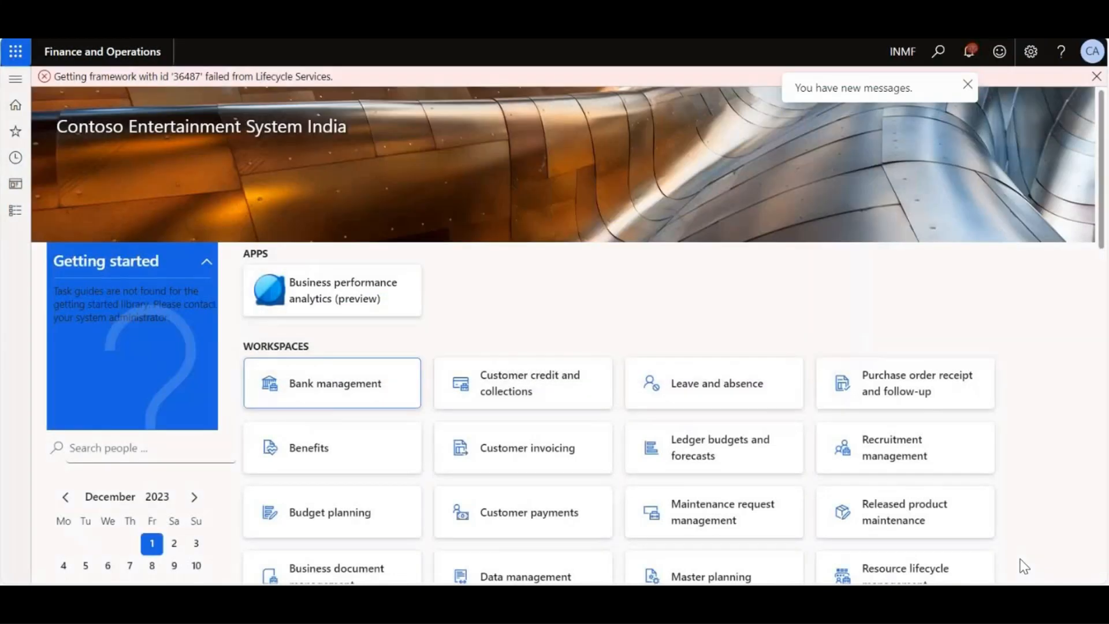
Open the notifications and read through the messages from the OANDA exchange rate import
{"action": "left_click", "coordinate": [969, 51]}
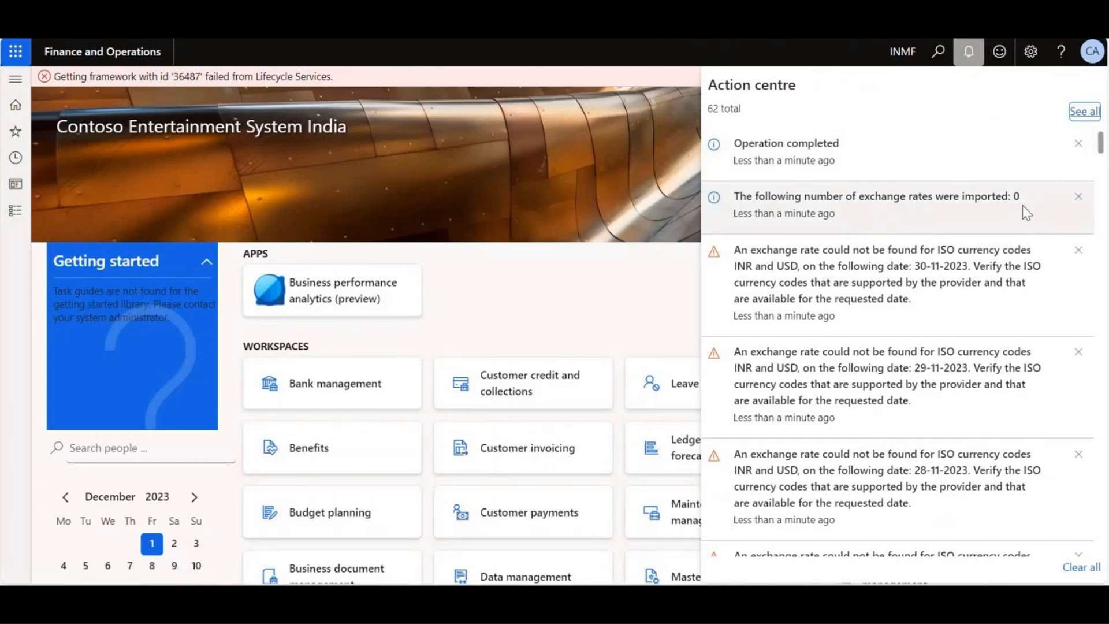
{"action": "left_click_drag", "start_coordinate": [1101, 138], "coordinate": [1101, 159]}
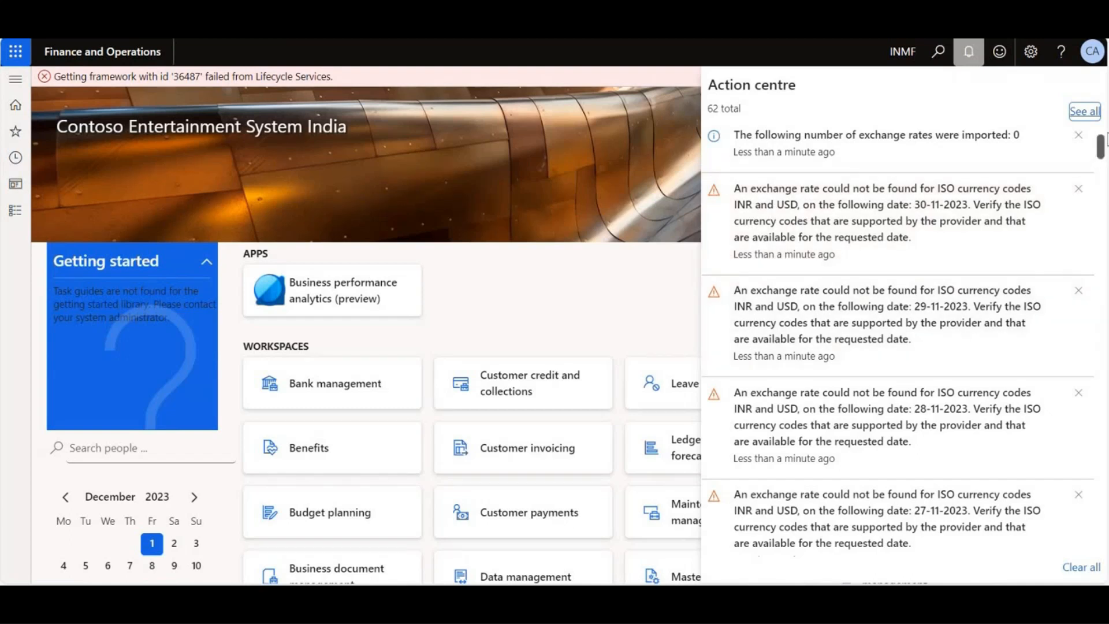
{"action": "left_click_drag", "start_coordinate": [1105, 141], "coordinate": [1104, 383]}
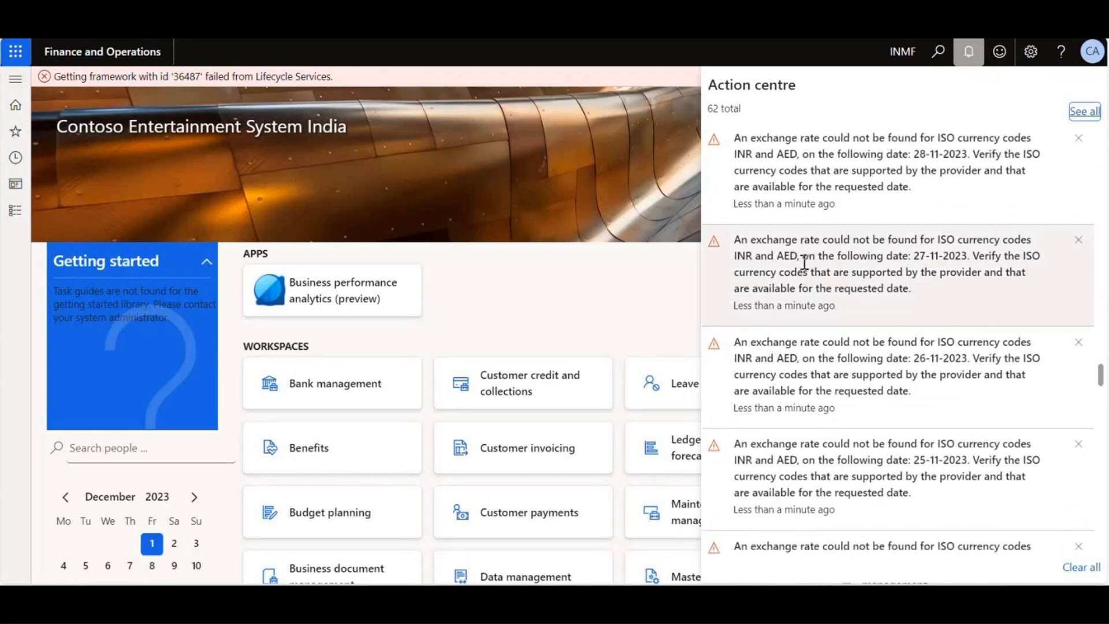
{"action": "scroll", "coordinate": [1103, 300], "scroll_direction": "up", "scroll_amount": 3}
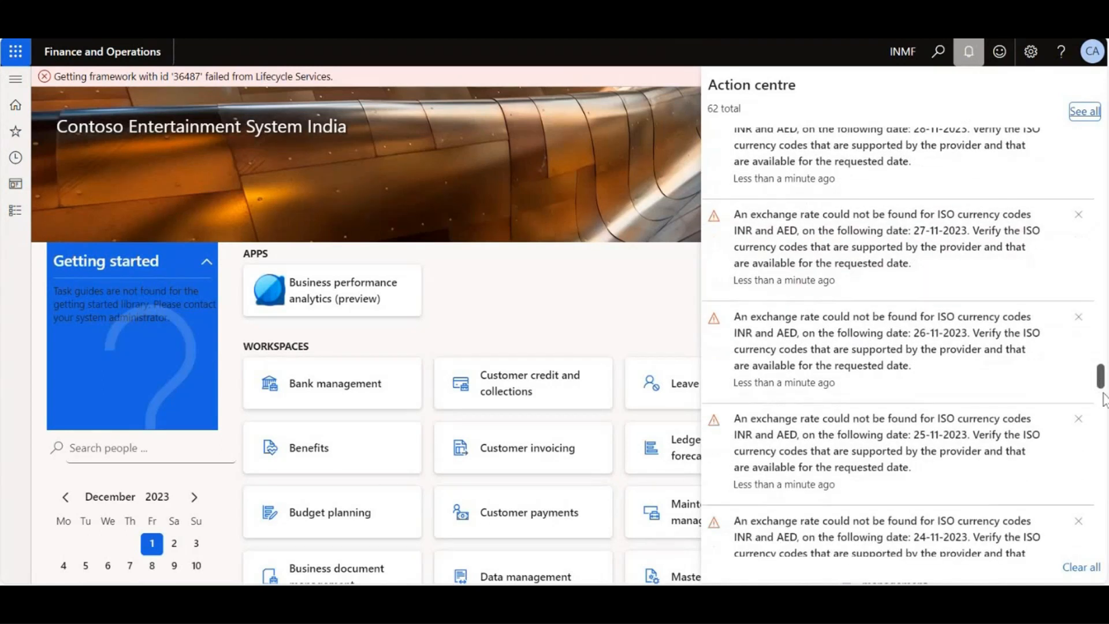
{"action": "scroll", "coordinate": [1103, 301], "scroll_direction": "up", "scroll_amount": 3}
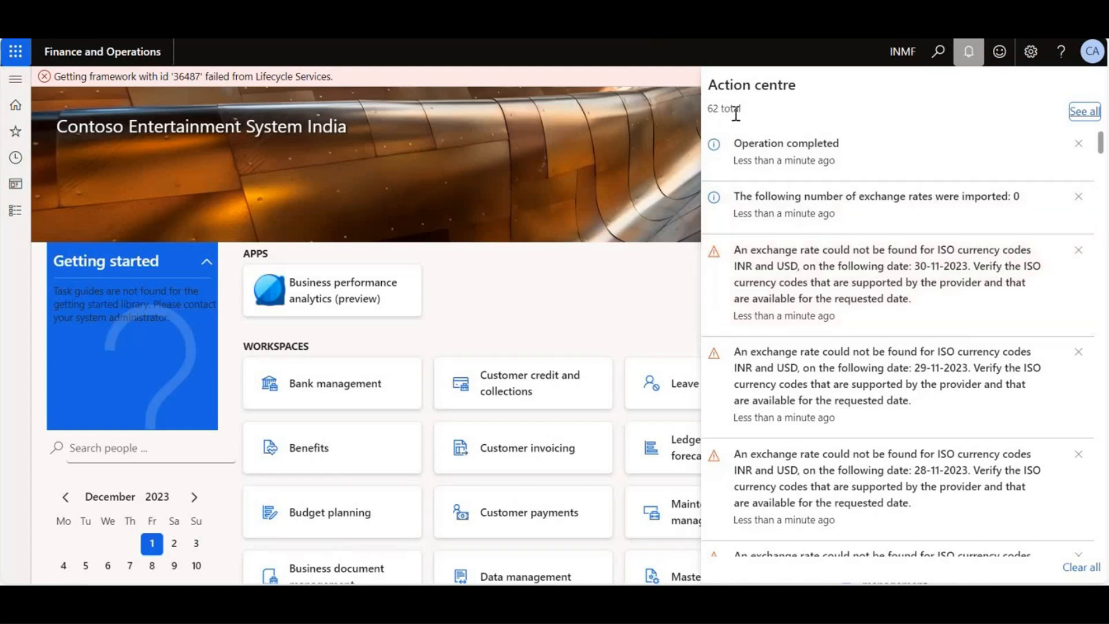
{"action": "left_click_drag", "start_coordinate": [744, 109], "coordinate": [706, 111]}
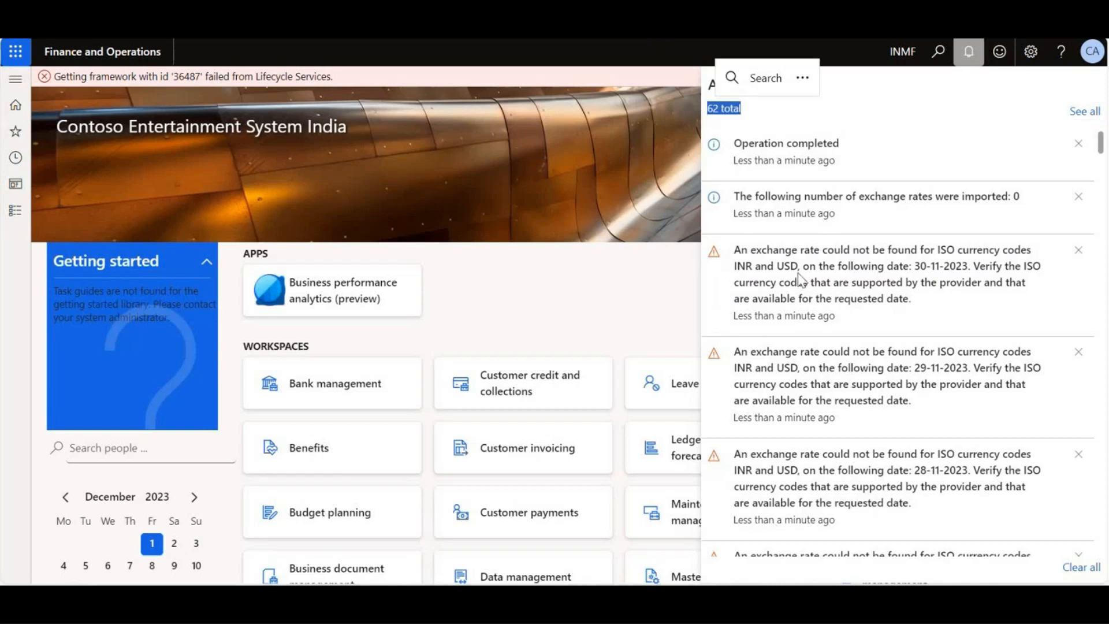